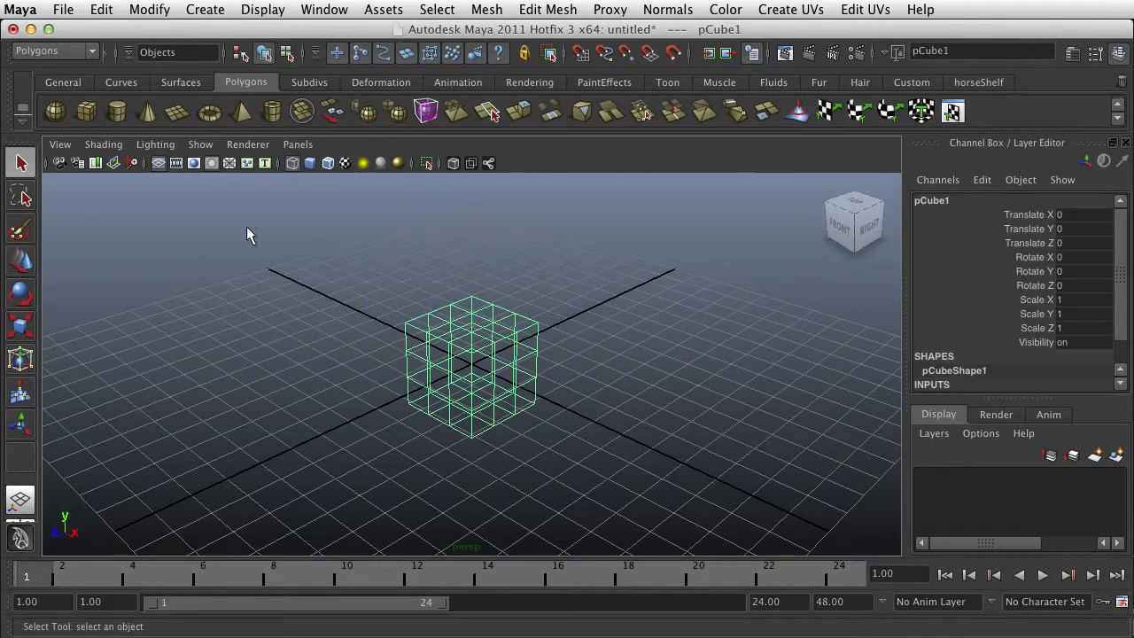
# - Display the cube in smooth shaded mode
pyautogui.press('5')
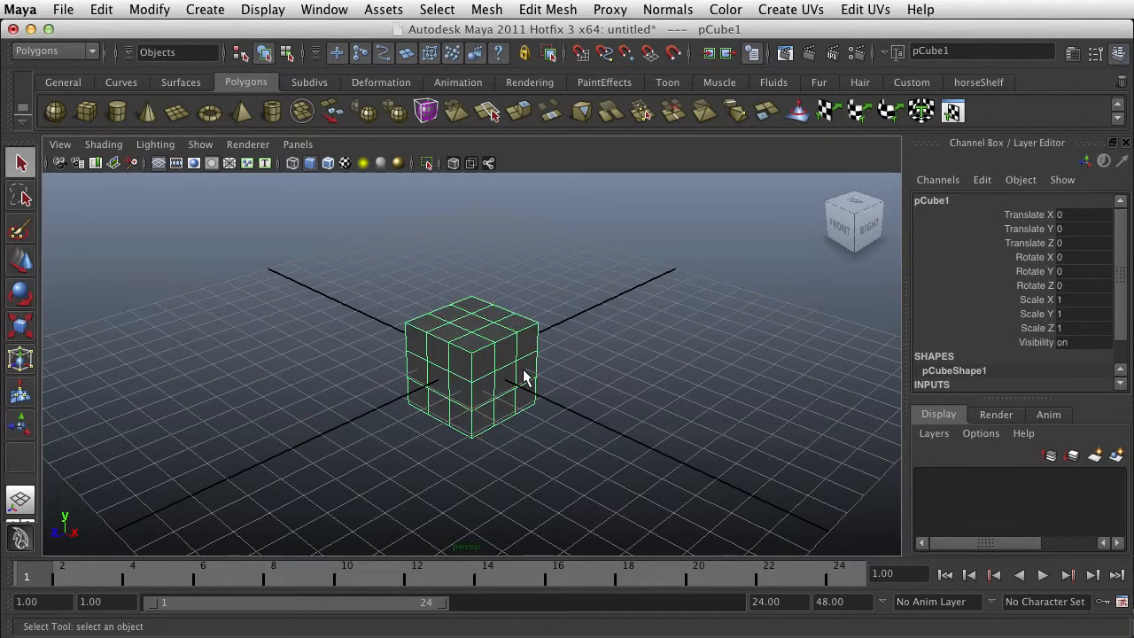
pyautogui.moveTo(524, 378)
pyautogui.keyDown('alt'); pyautogui.mouseDown()
pyautogui.moveTo(434, 387)
pyautogui.moveTo(561, 375)
pyautogui.mouseUp(); pyautogui.keyUp('alt')
pyautogui.keyDown('alt'); pyautogui.moveTo(561, 375); pyautogui.dragTo(527, 387, button='middle'); pyautogui.keyUp('alt')
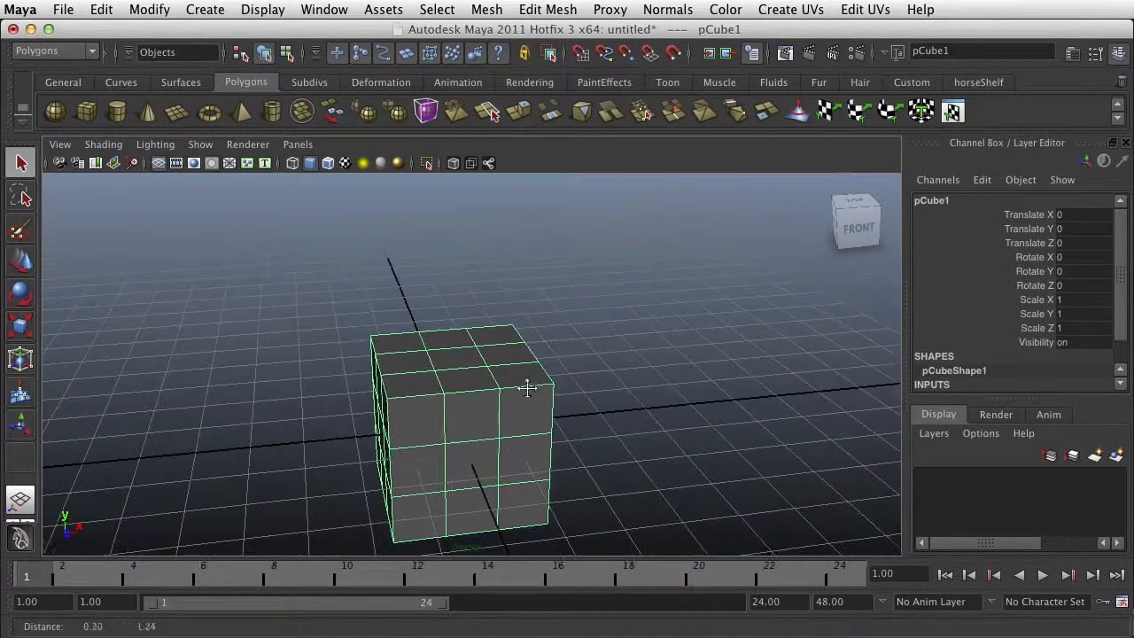
# - Extrude the two outer middle-row faces on the cube's top upward into two columns and delete their end faces
pyautogui.moveTo(495, 361); pyautogui.dragTo(503, 383, button='right')
pyautogui.click(489, 355)
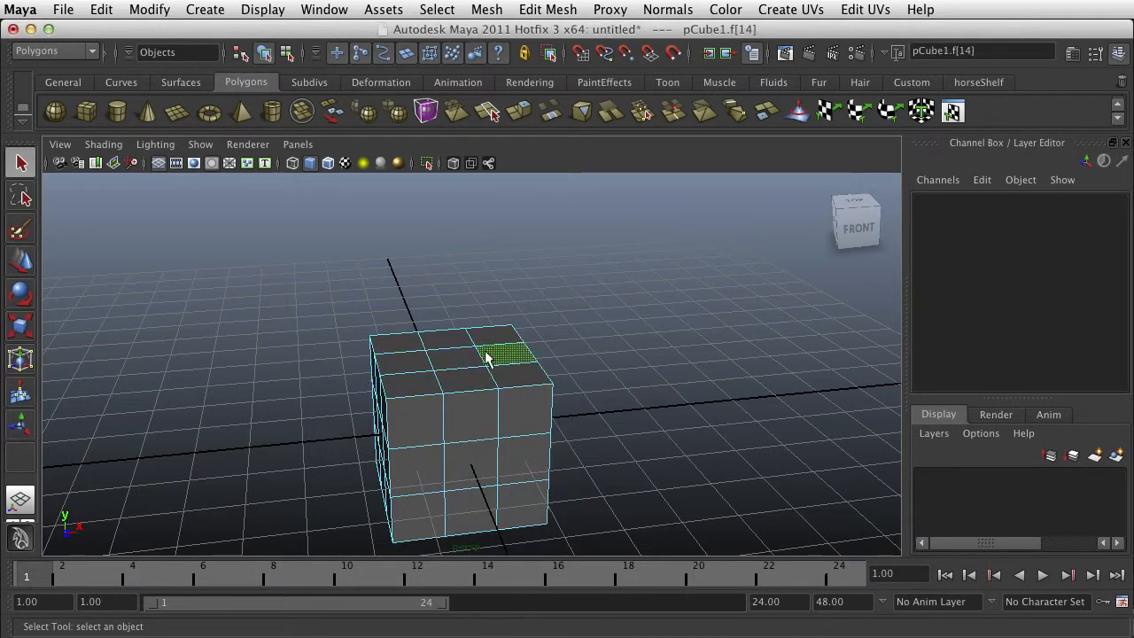
pyautogui.keyDown('shift'); pyautogui.click(394, 356); pyautogui.keyUp('shift')
pyautogui.press('z')
pyautogui.keyDown('shift'); pyautogui.click(404, 361); pyautogui.keyUp('shift')
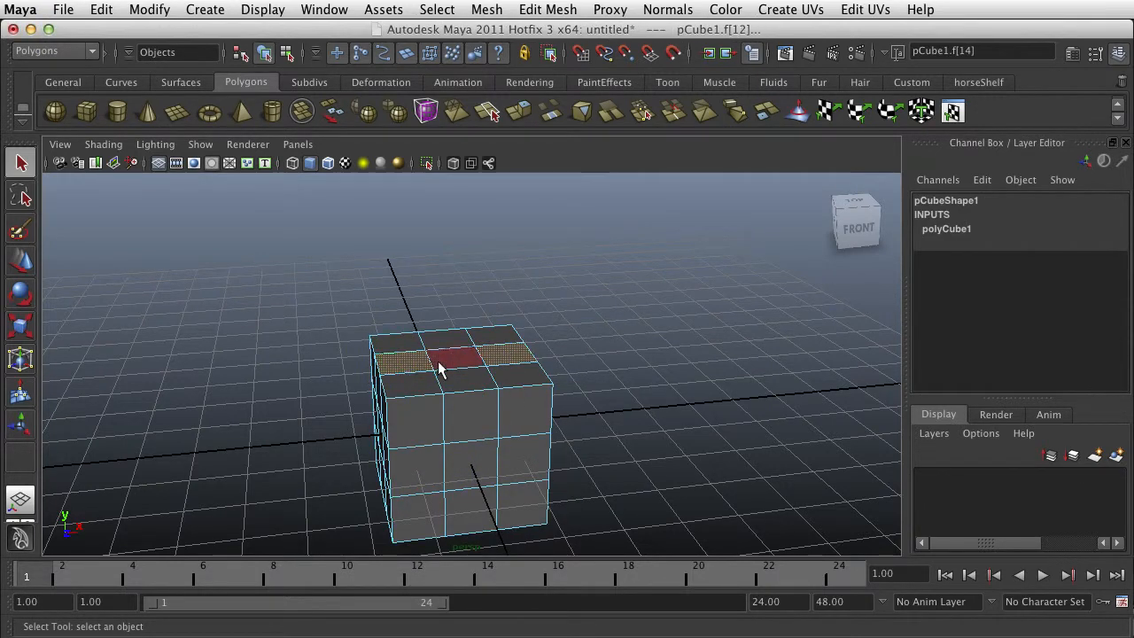
pyautogui.press('w')
pyautogui.click(519, 110)
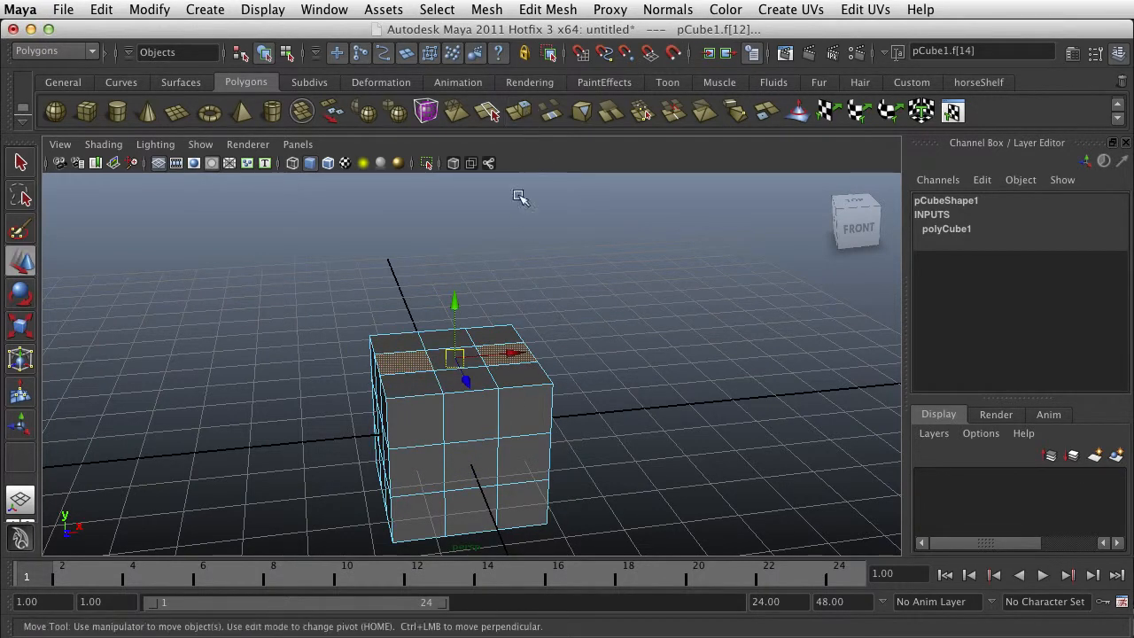
pyautogui.moveTo(405, 311); pyautogui.dragTo(581, 342)
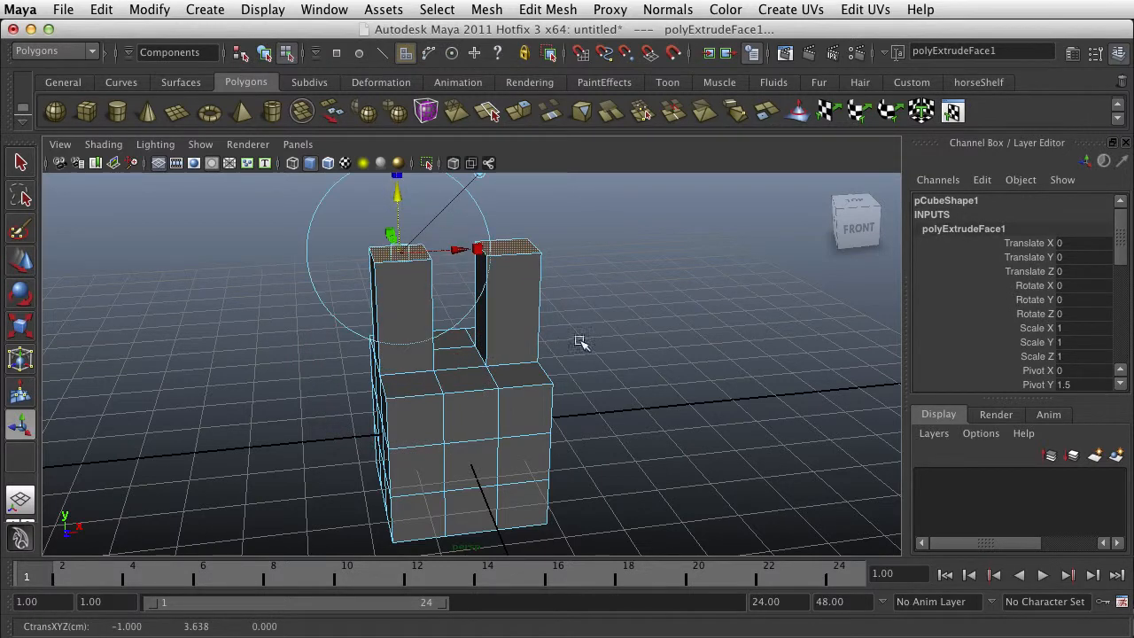
pyautogui.click(594, 333)
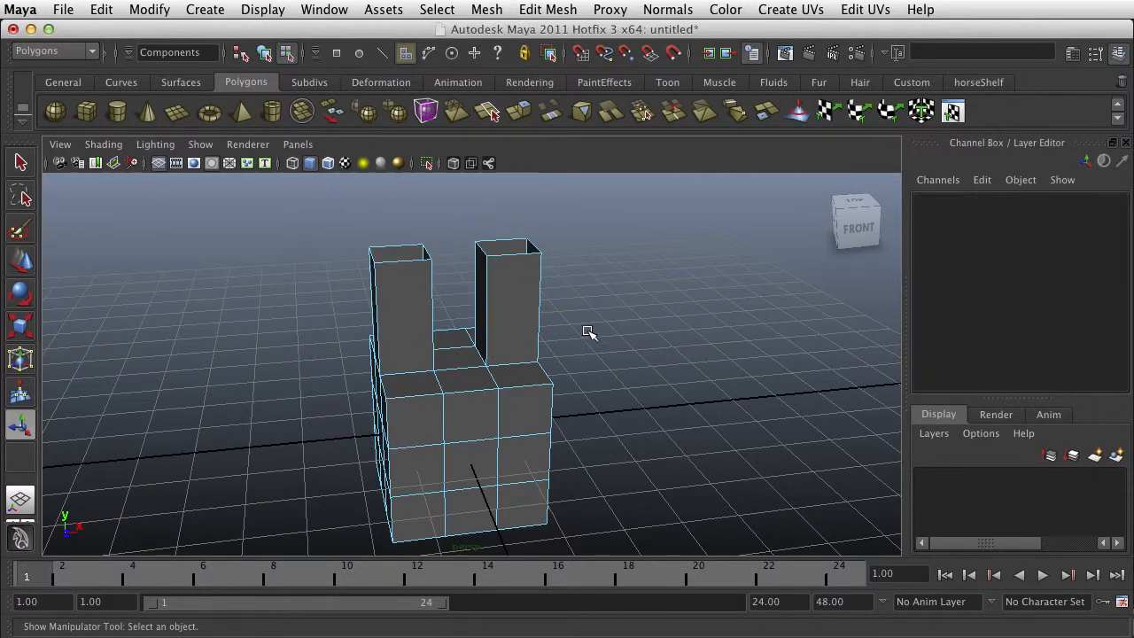
# - Insert two horizontal edge loops around each of the two columns with the Insert Edge Loop Tool
pyautogui.keyDown('alt'); pyautogui.moveTo(537, 298); pyautogui.dragTo(470, 359); pyautogui.keyUp('alt')
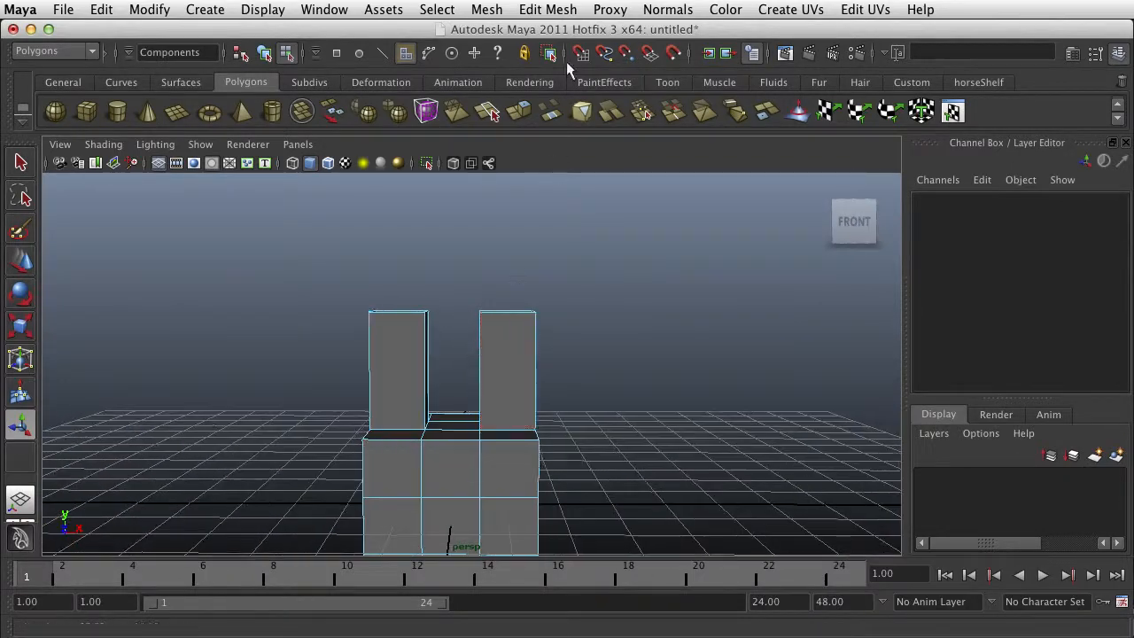
pyautogui.click(561, 13)
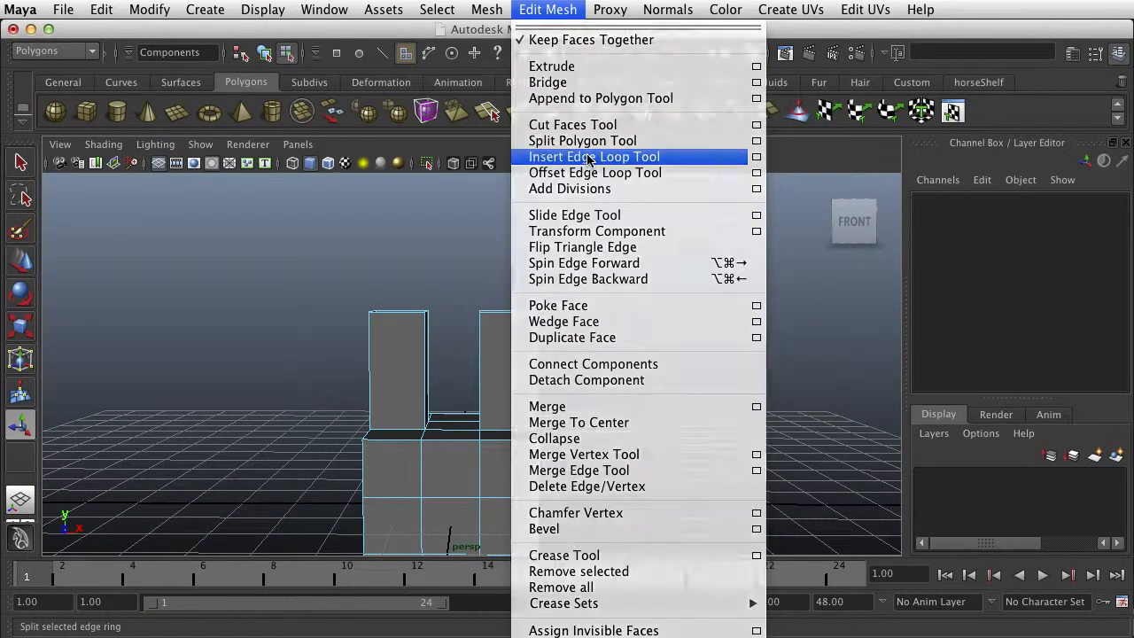
pyautogui.click(585, 154)
pyautogui.moveTo(481, 347); pyautogui.dragTo(483, 352)
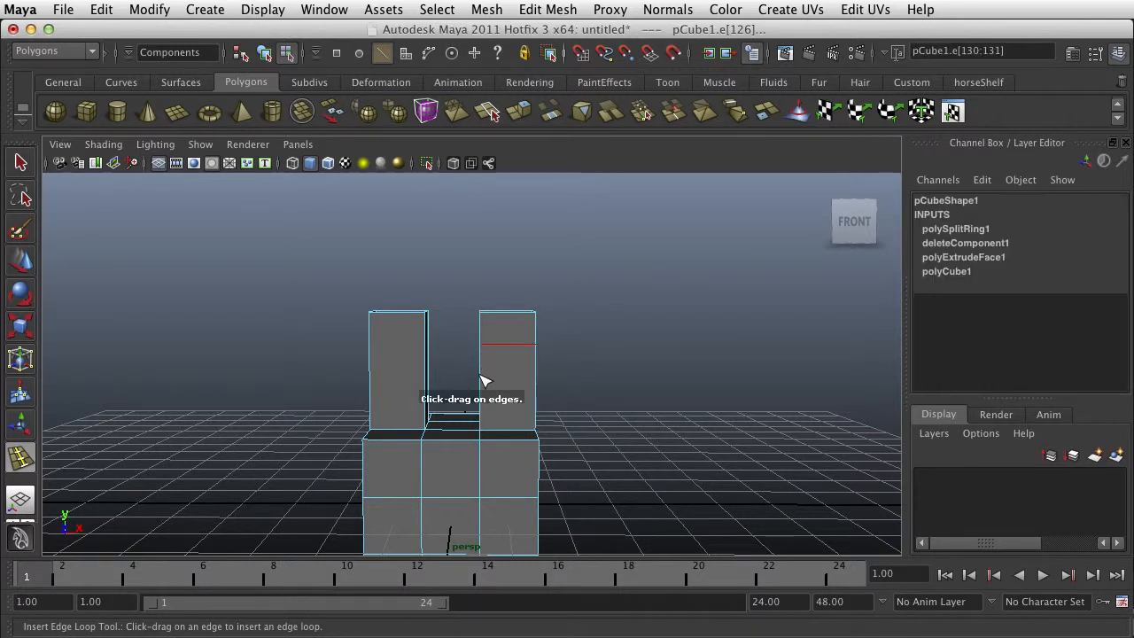
pyautogui.click(481, 380)
pyautogui.click(429, 342)
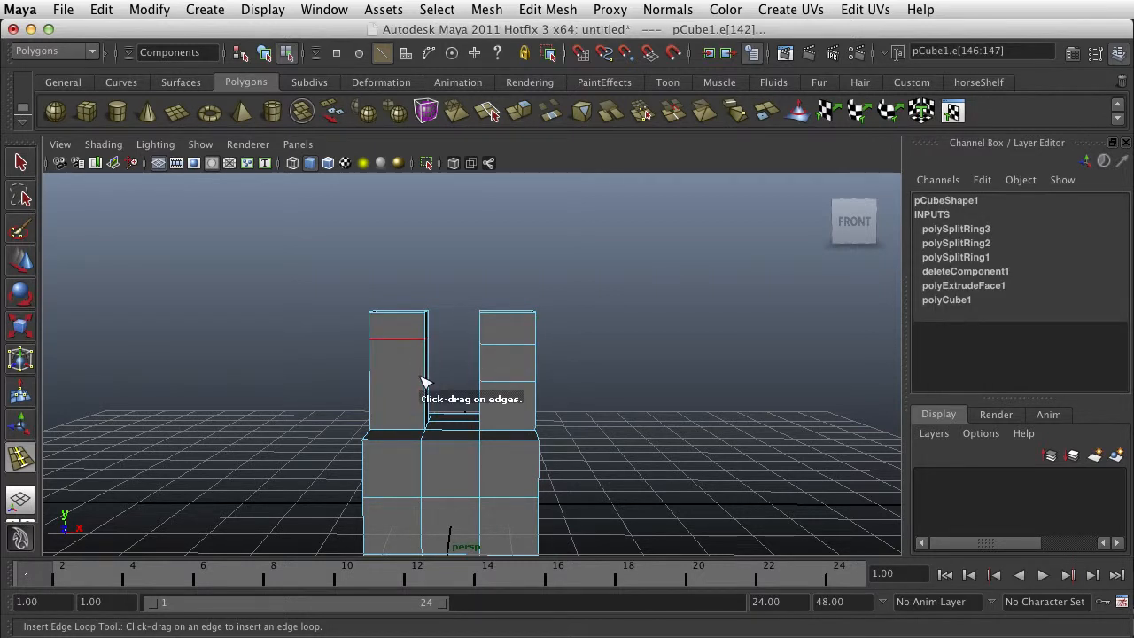
pyautogui.moveTo(425, 382); pyautogui.dragTo(366, 387)
# - Delete the middle face on the inner side of each column so the two openings face each other
pyautogui.click(20, 162)
pyautogui.rightClick(358, 388)
pyautogui.click(359, 426)
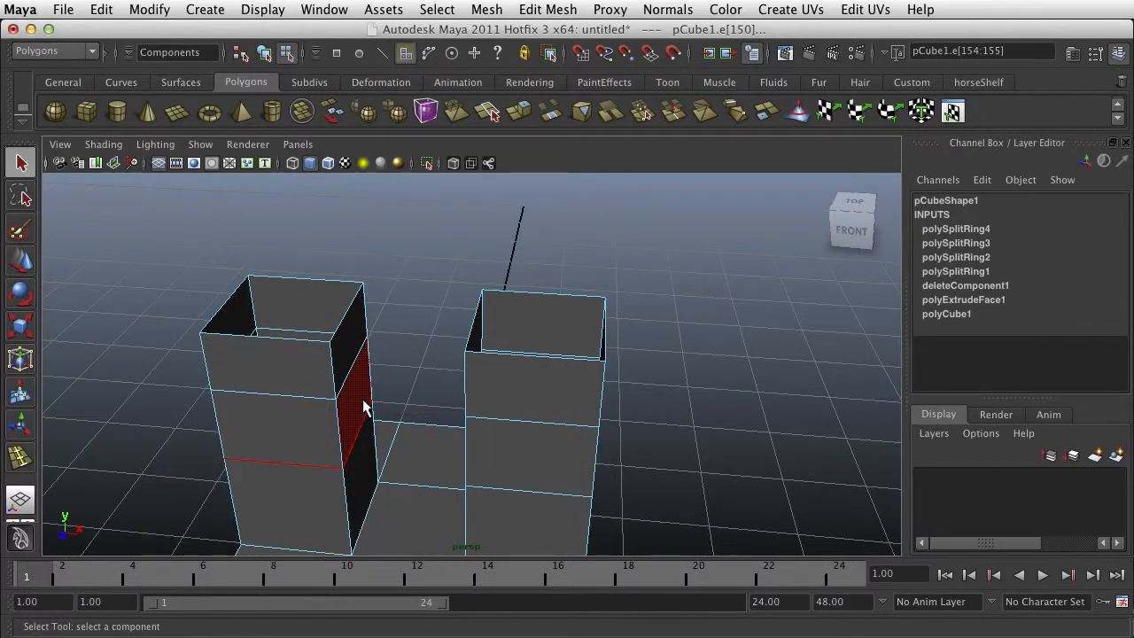
pyautogui.keyDown('alt'); pyautogui.moveTo(359, 426); pyautogui.dragTo(408, 362); pyautogui.keyUp('alt')
pyautogui.click(534, 417)
pyautogui.press('Delete')
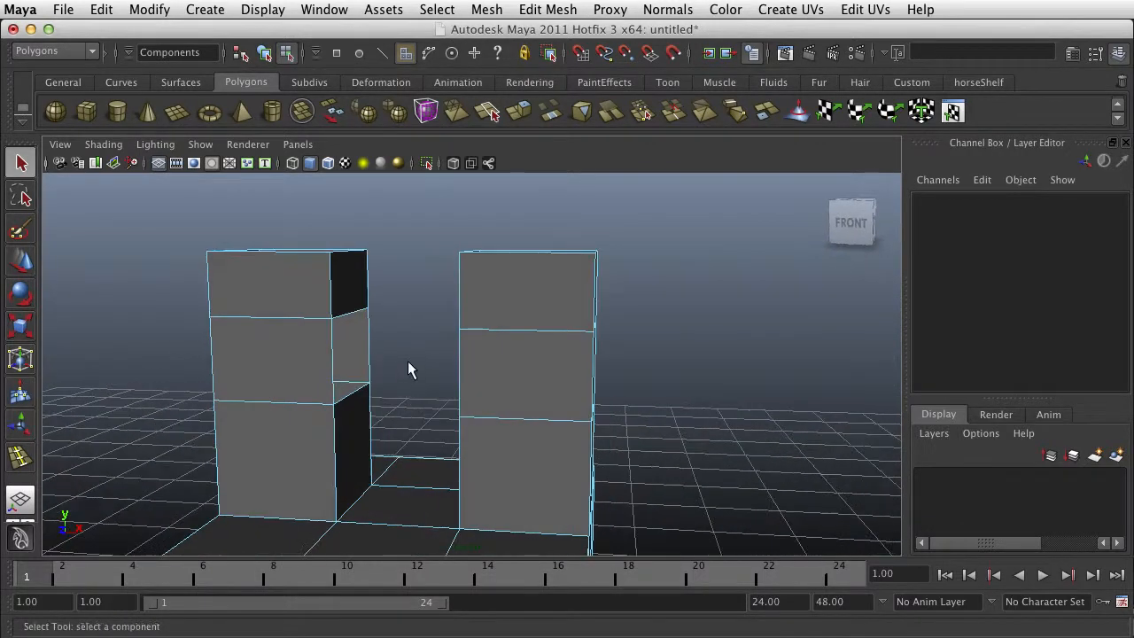
# - Move the right column's upper three rows of vertices outward along X, leaving its base in place
pyautogui.scroll(5, 407, 353)
pyautogui.scroll(-7, 408, 352)
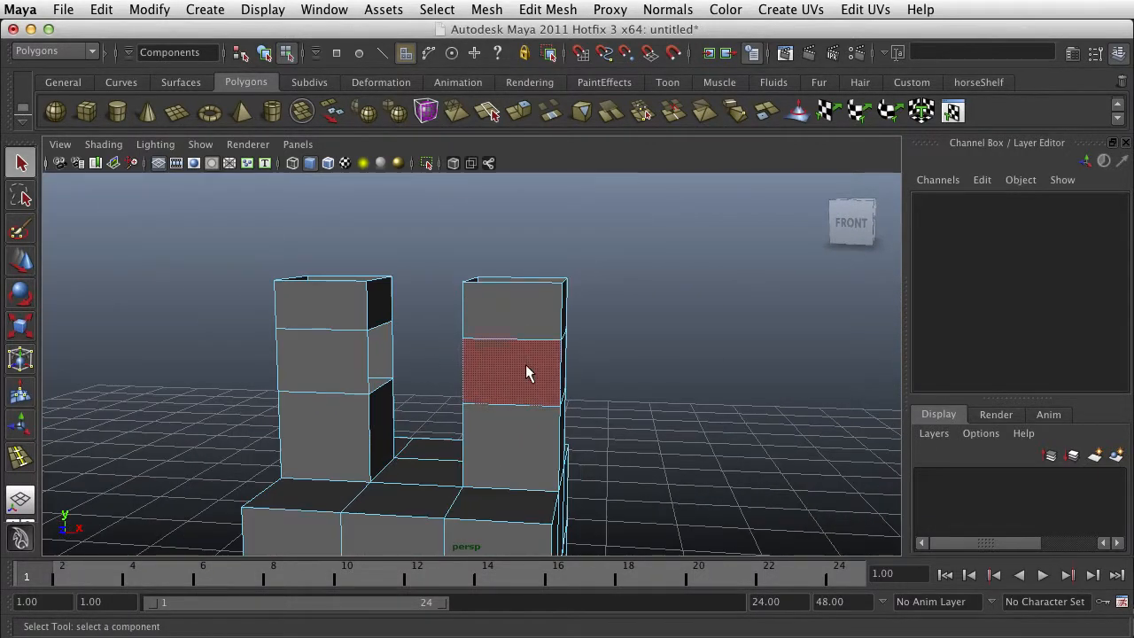
pyautogui.moveTo(526, 372); pyautogui.dragTo(470, 367, button='right')
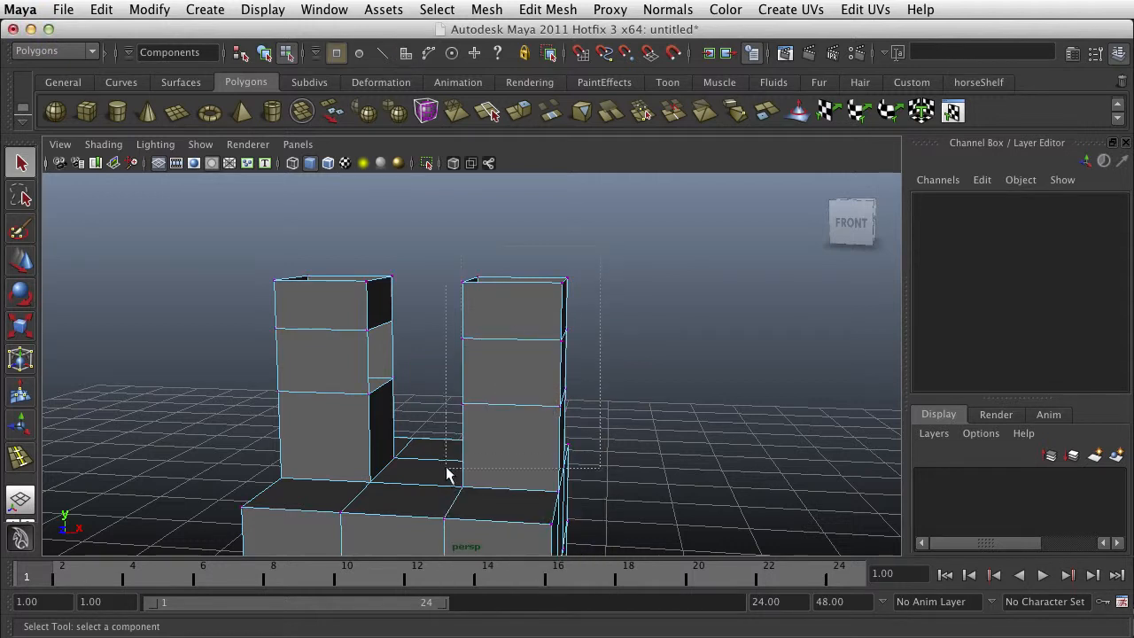
pyautogui.moveTo(448, 474); pyautogui.dragTo(447, 412)
pyautogui.press('w')
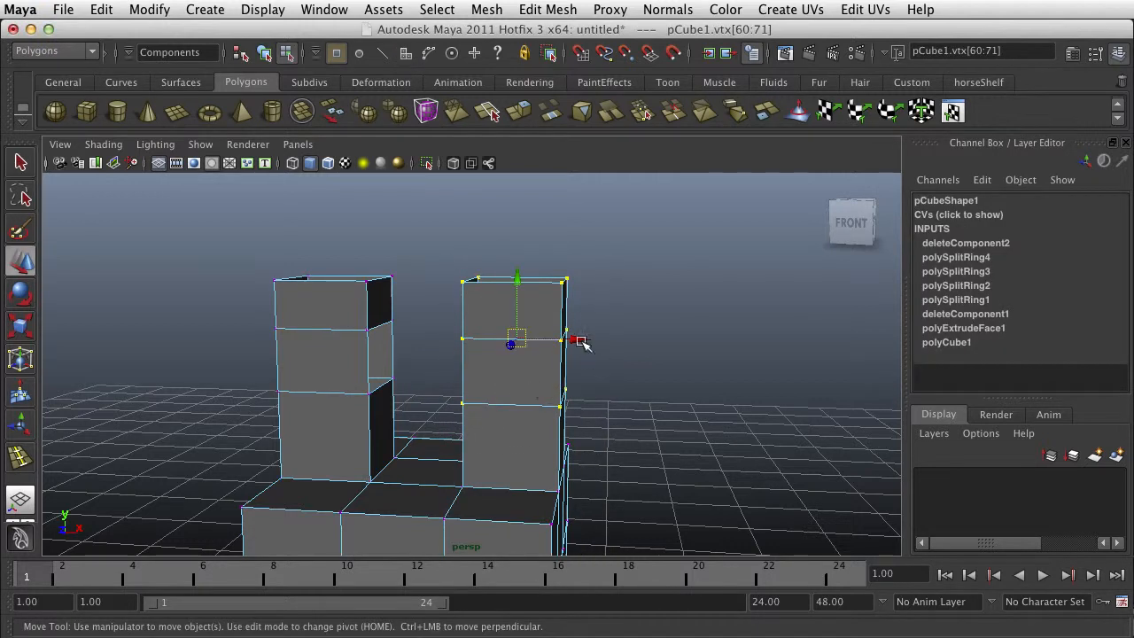
pyautogui.moveTo(577, 342); pyautogui.dragTo(676, 366)
# - Move the left column's upper three rows of vertices outward along X, away from the other column
pyautogui.moveTo(456, 283); pyautogui.dragTo(210, 401)
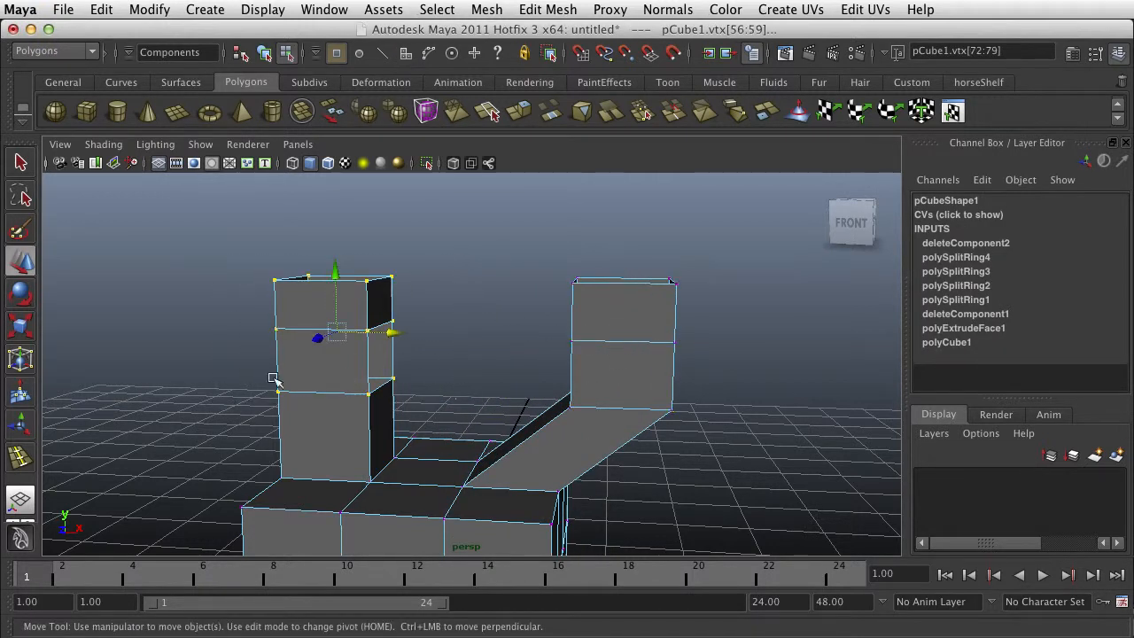
pyautogui.moveTo(395, 336); pyautogui.dragTo(304, 332)
pyautogui.keyDown('alt'); pyautogui.moveTo(562, 281); pyautogui.dragTo(588, 282, button='right'); pyautogui.keyUp('alt')
pyautogui.keyDown('alt'); pyautogui.moveTo(589, 281); pyautogui.dragTo(405, 398); pyautogui.keyUp('alt')
pyautogui.click(329, 319)
# - Examine the border edge loops around the side openings and open tops of both columns, selecting each loop in turn
pyautogui.scroll(3, 248, 363)
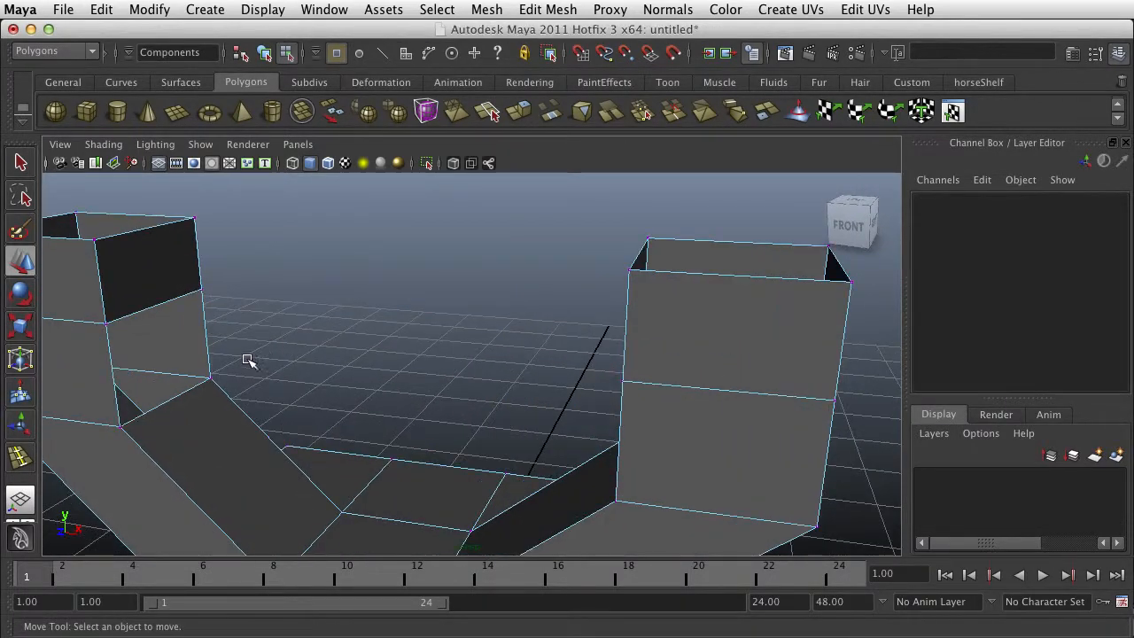
pyautogui.keyDown('alt'); pyautogui.moveTo(223, 378); pyautogui.dragTo(216, 350); pyautogui.keyUp('alt')
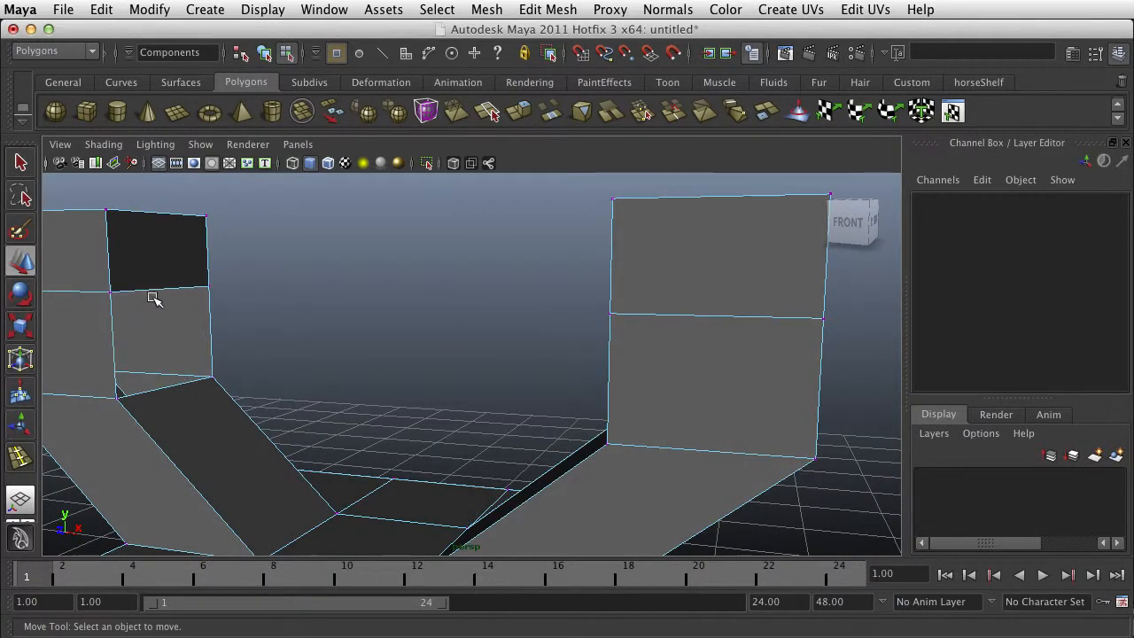
pyautogui.keyDown('alt'); pyautogui.moveTo(532, 367); pyautogui.dragTo(768, 349); pyautogui.keyUp('alt')
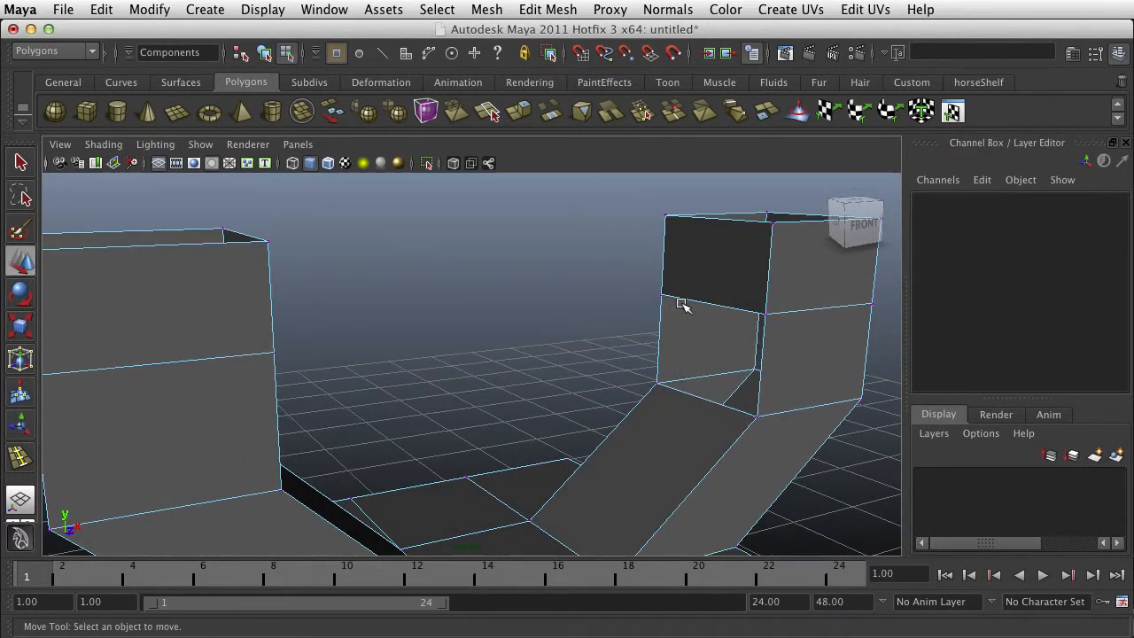
pyautogui.moveTo(765, 342); pyautogui.dragTo(765, 301, button='right')
pyautogui.click(765, 342)
pyautogui.doubleClick(765, 343)
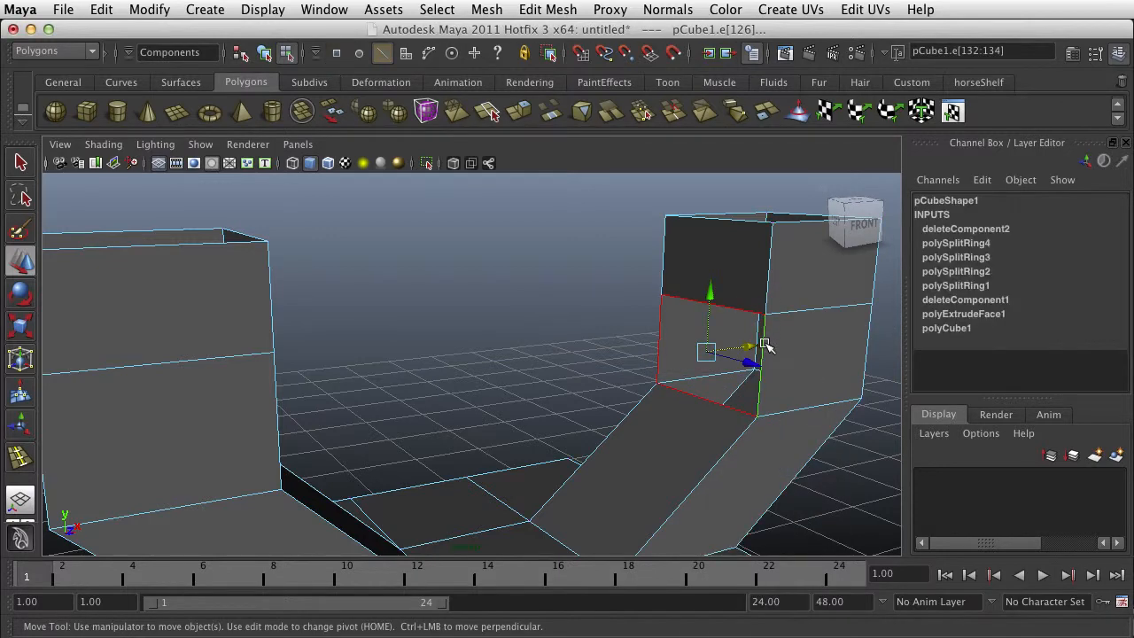
pyautogui.keyDown('alt'); pyautogui.moveTo(534, 402); pyautogui.dragTo(374, 402); pyautogui.keyUp('alt')
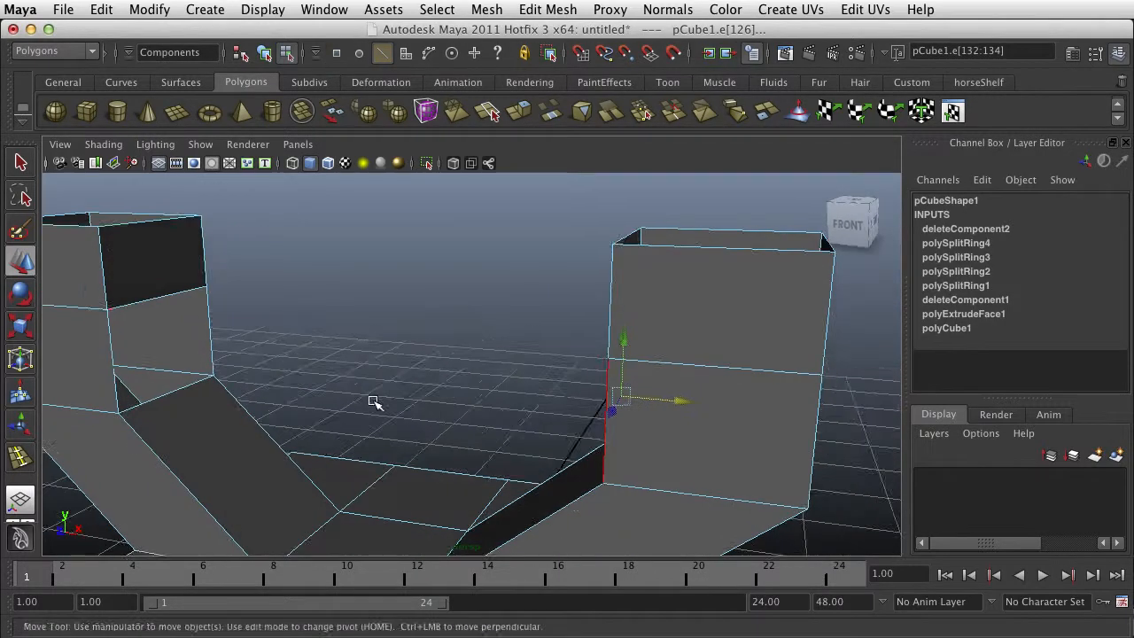
pyautogui.doubleClick(151, 306)
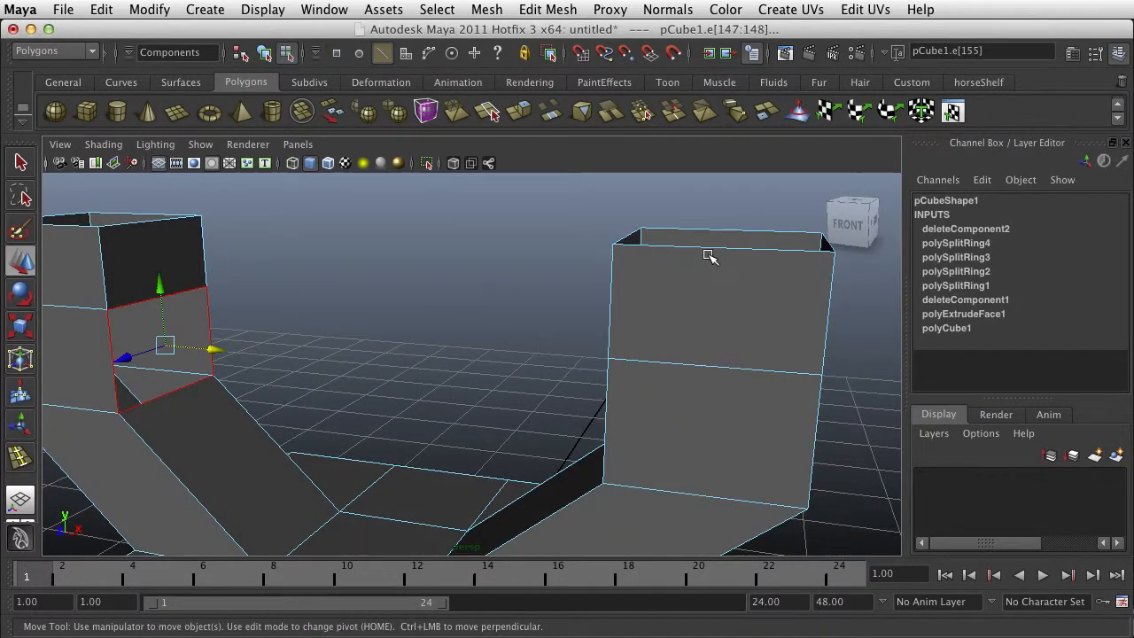
pyautogui.doubleClick(769, 250)
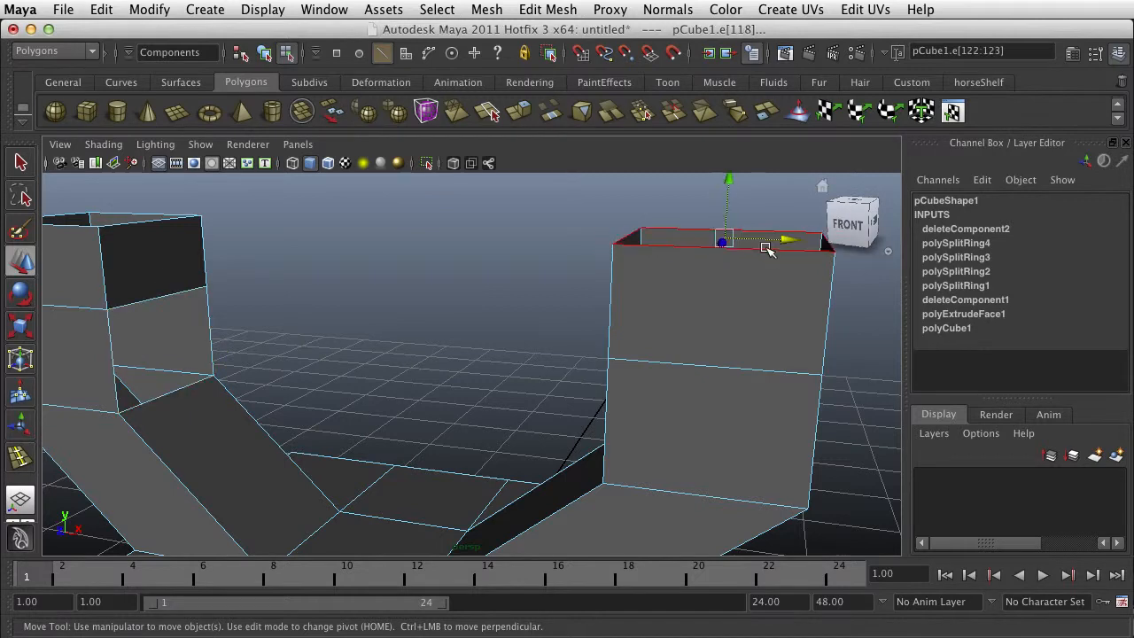
pyautogui.doubleClick(90, 226)
pyautogui.click(325, 350)
pyautogui.keyDown('alt'); pyautogui.moveTo(325, 349); pyautogui.dragTo(263, 360); pyautogui.keyUp('alt')
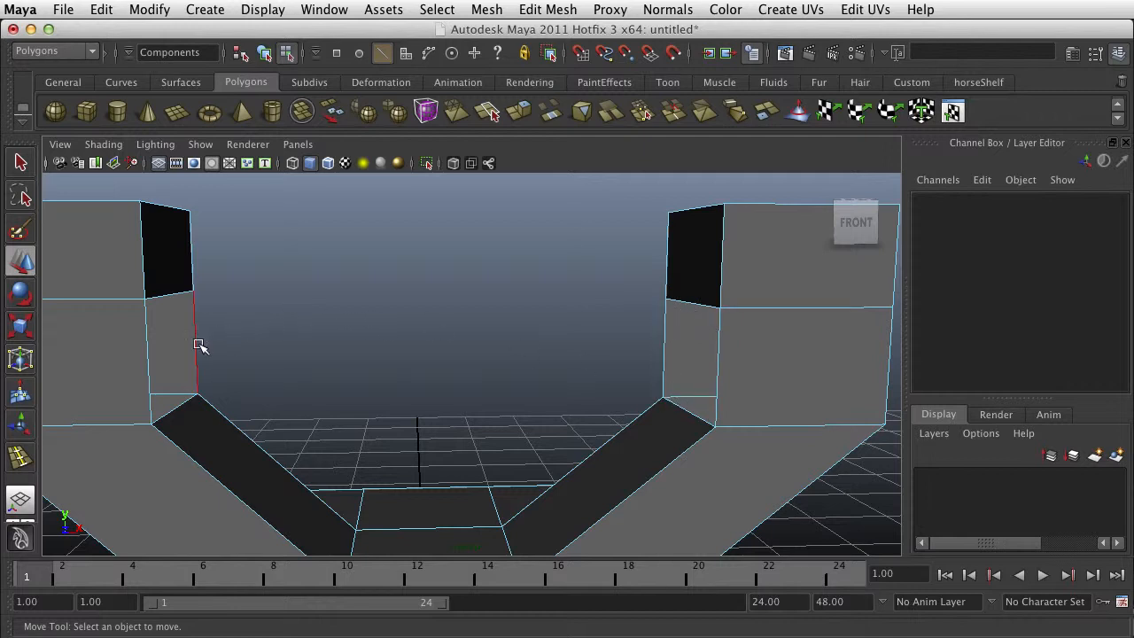
pyautogui.scroll(-3, 295, 335)
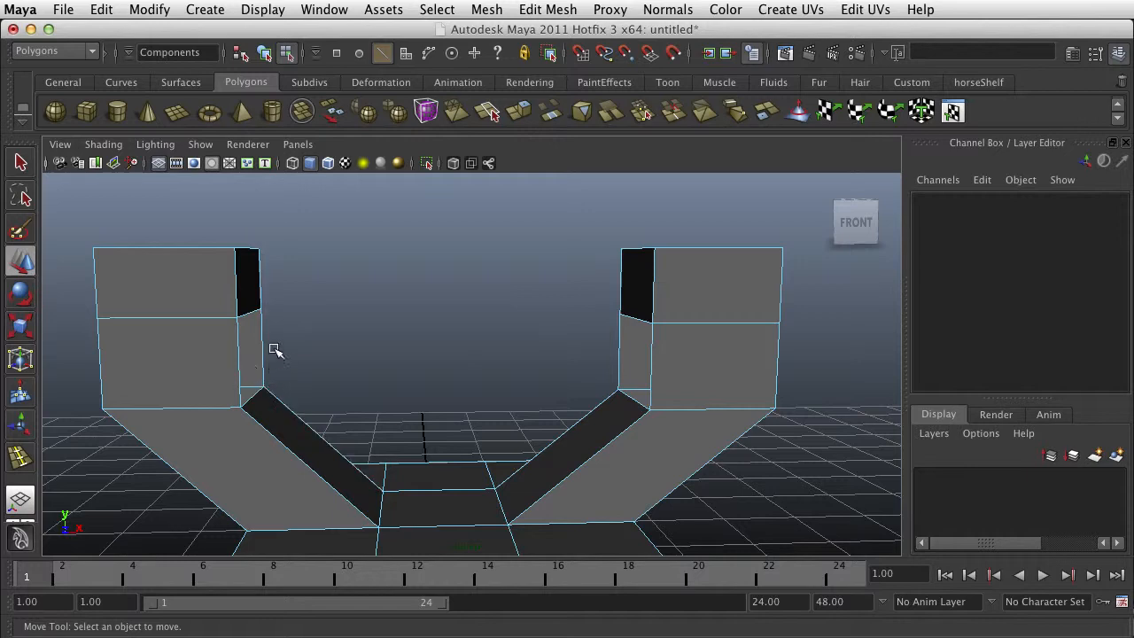
# - Create a second polygon cube, move it to X 5.648, and place a duplicate of it at Z -8.22
pyautogui.keyDown('alt'); pyautogui.moveTo(274, 350); pyautogui.dragTo(463, 451); pyautogui.keyUp('alt')
pyautogui.moveTo(463, 451); pyautogui.dragTo(537, 428, button='right')
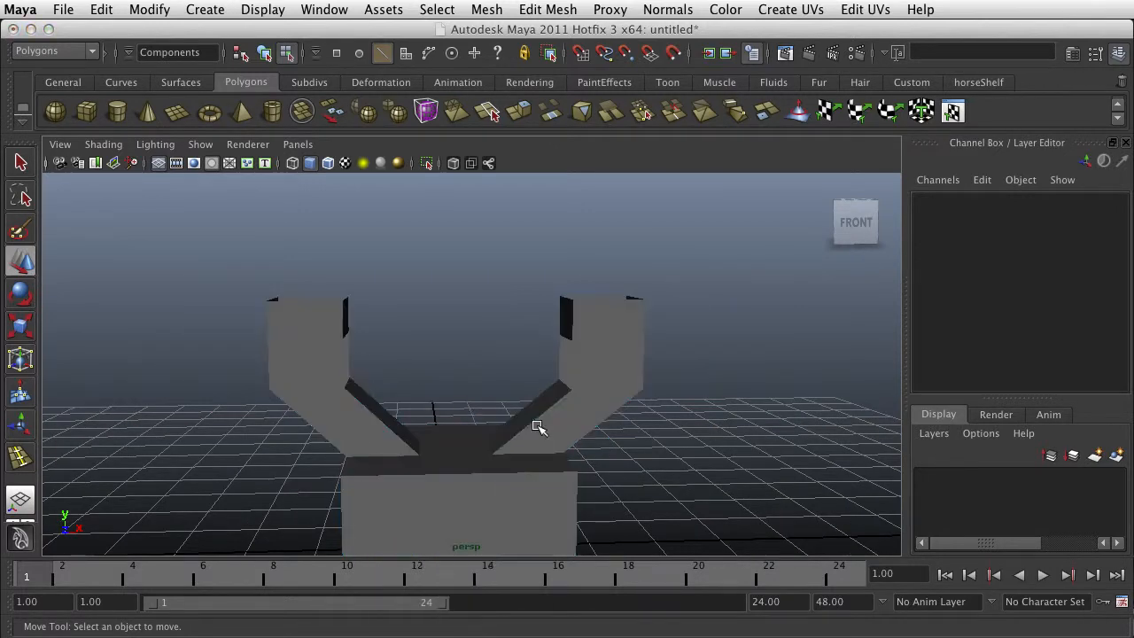
pyautogui.click(86, 111)
pyautogui.scroll(-3, 560, 426)
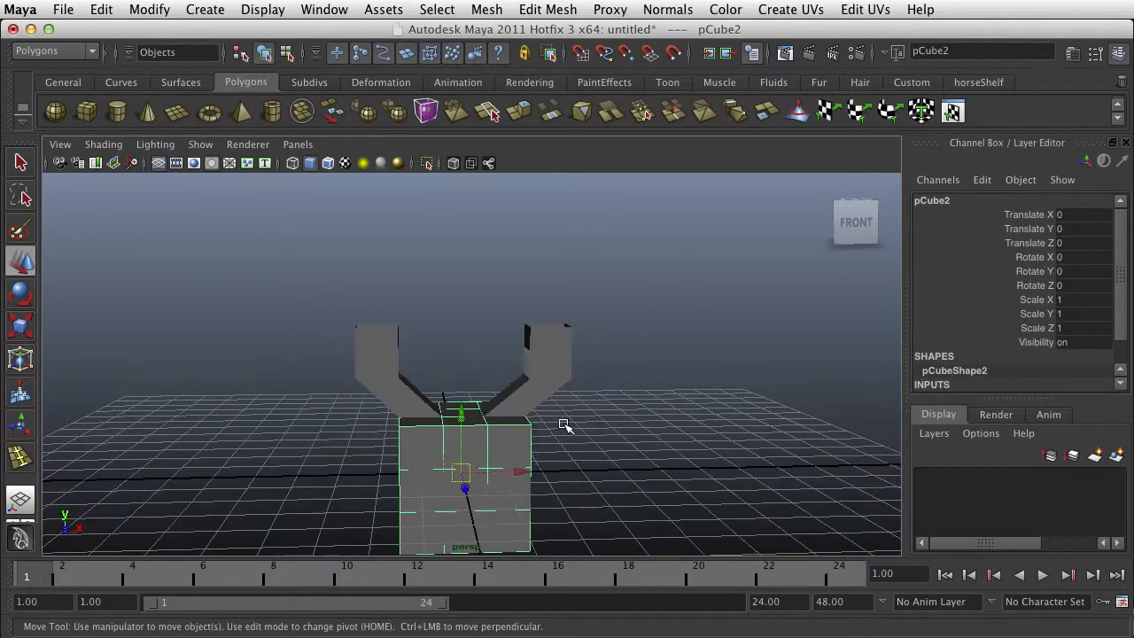
pyautogui.moveTo(518, 476); pyautogui.dragTo(401, 430)
pyautogui.hotkey('ctrl', 'd')
pyautogui.moveTo(329, 479); pyautogui.dragTo(529, 382)
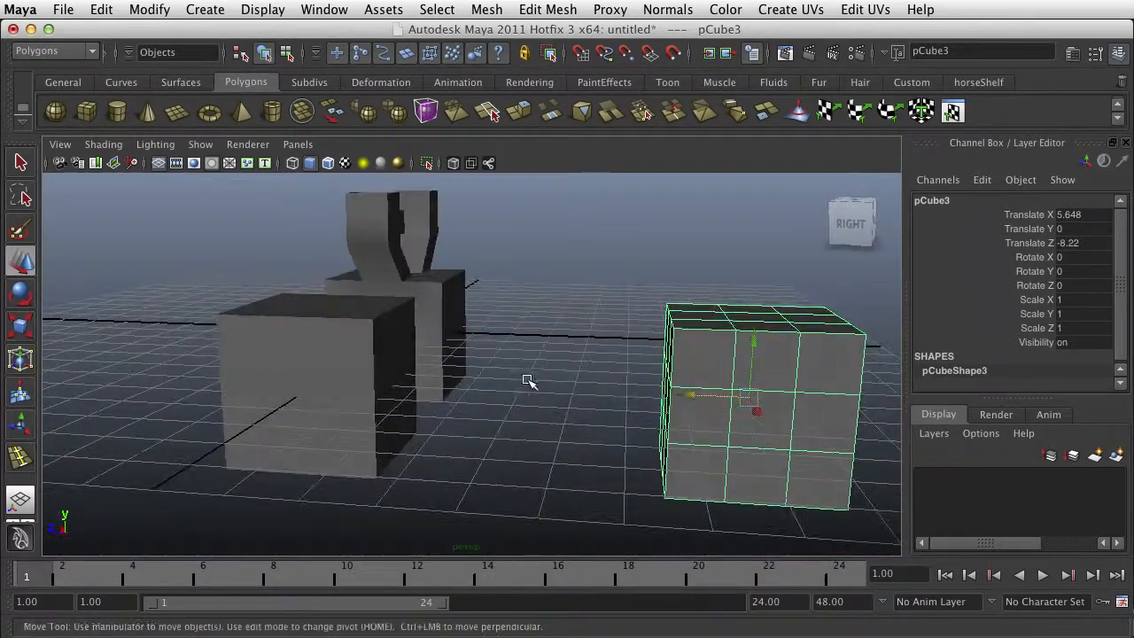
# - Delete the center face on the second cube's side that faces its duplicate
pyautogui.click(386, 386)
pyautogui.moveTo(393, 387); pyautogui.dragTo(397, 427, button='right')
pyautogui.click(403, 390)
pyautogui.click(443, 400)
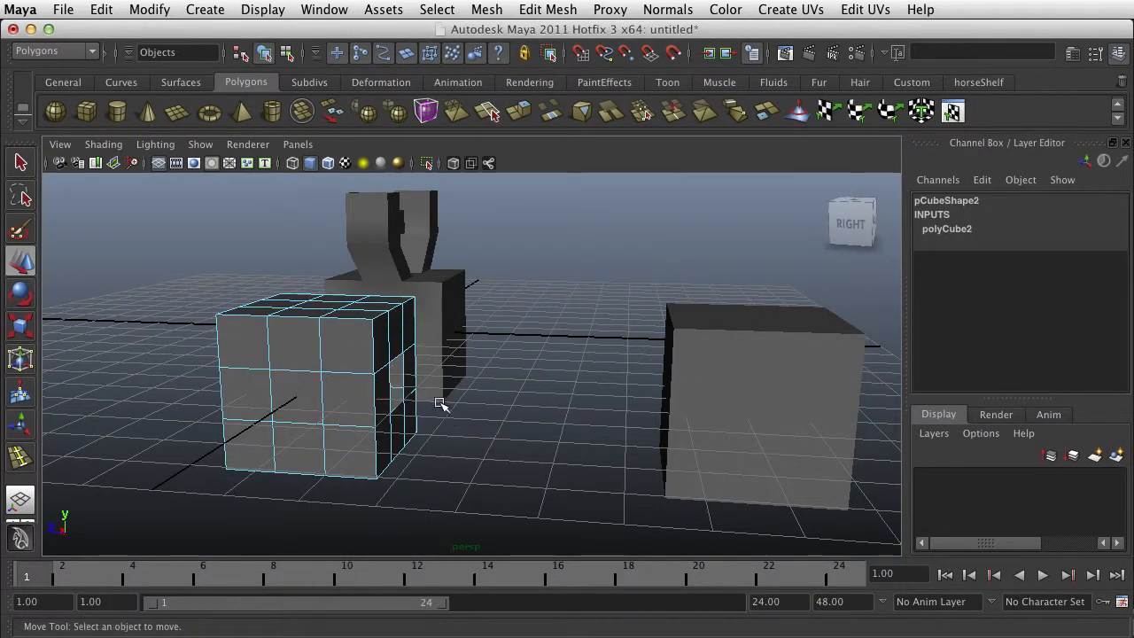
# - Delete the center face on the duplicate cube's side that faces the second cube
pyautogui.keyDown('alt'); pyautogui.moveTo(479, 428); pyautogui.dragTo(704, 394); pyautogui.keyUp('alt')
pyautogui.click(753, 380)
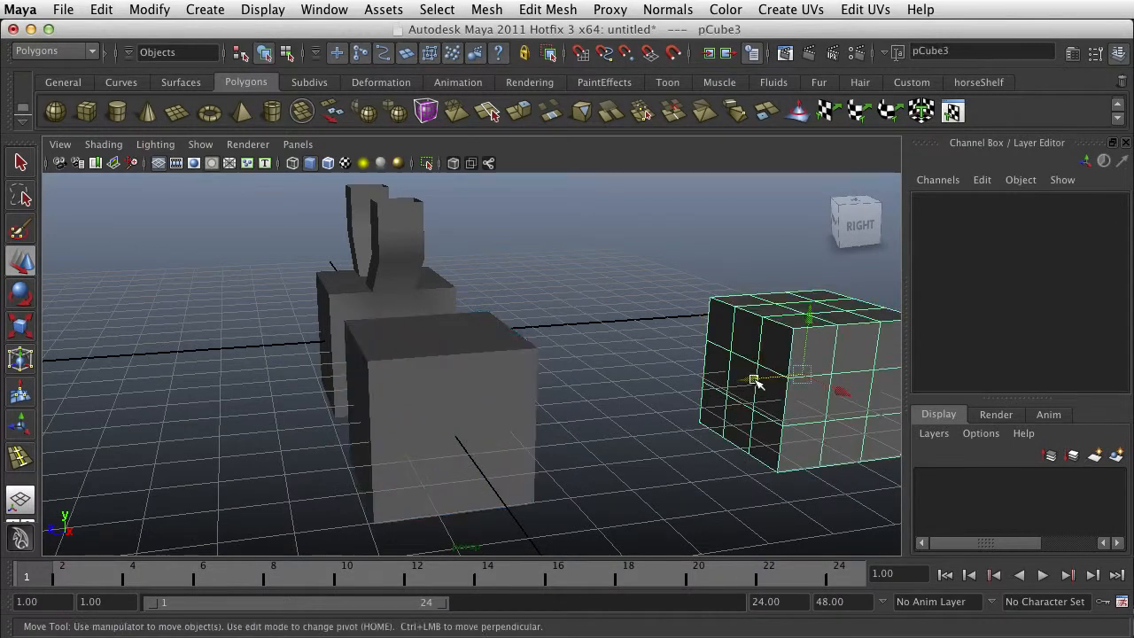
pyautogui.moveTo(755, 388); pyautogui.dragTo(755, 430, button='right')
pyautogui.click(740, 383)
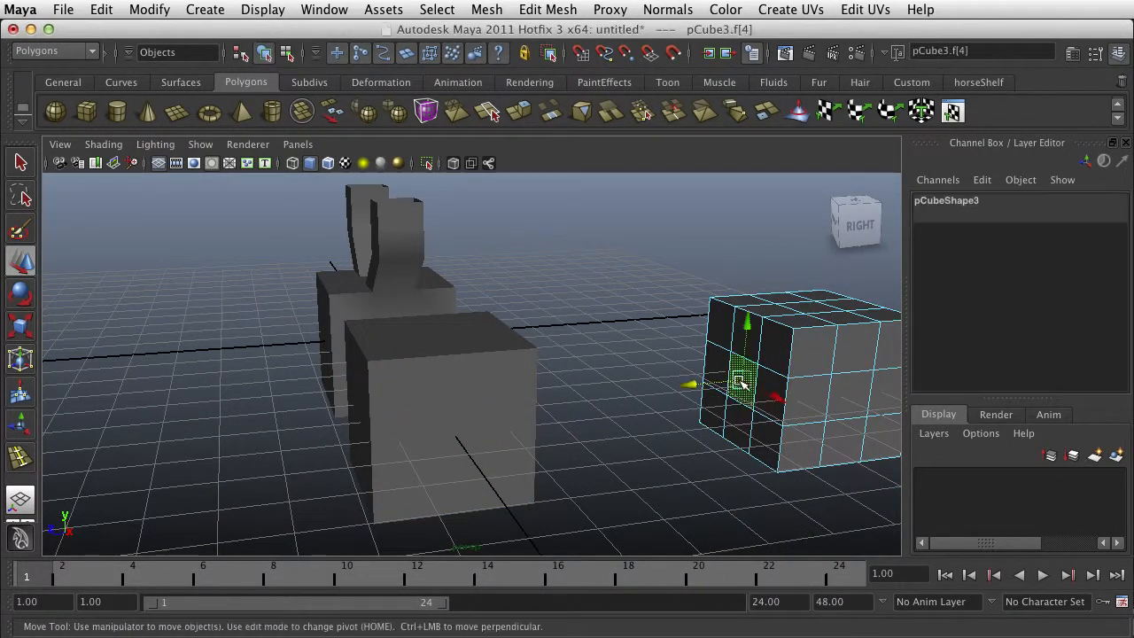
pyautogui.press('Delete')
# - Select the two opened cubes alternately to check whether they are separate objects, and compare them with the two-column mesh
pyautogui.moveTo(709, 410)
pyautogui.keyDown('alt'); pyautogui.mouseDown()
pyautogui.moveTo(679, 410)
pyautogui.moveTo(691, 417)
pyautogui.mouseUp(); pyautogui.keyUp('alt')
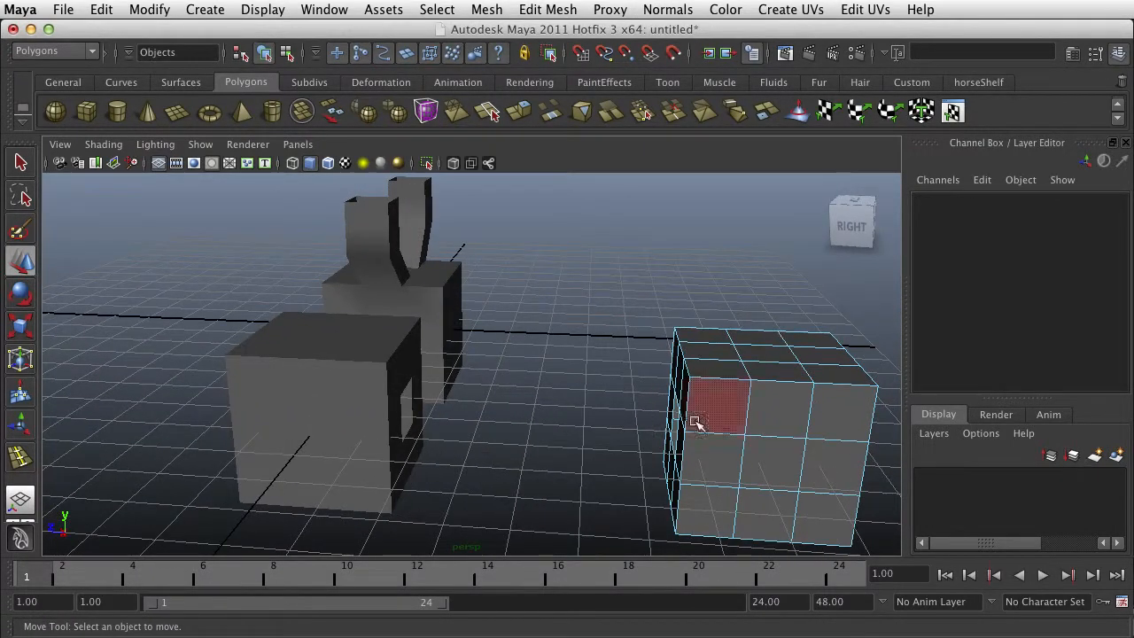
pyautogui.moveTo(735, 394); pyautogui.dragTo(814, 364, button='right')
pyautogui.click(385, 367)
pyautogui.click(697, 382)
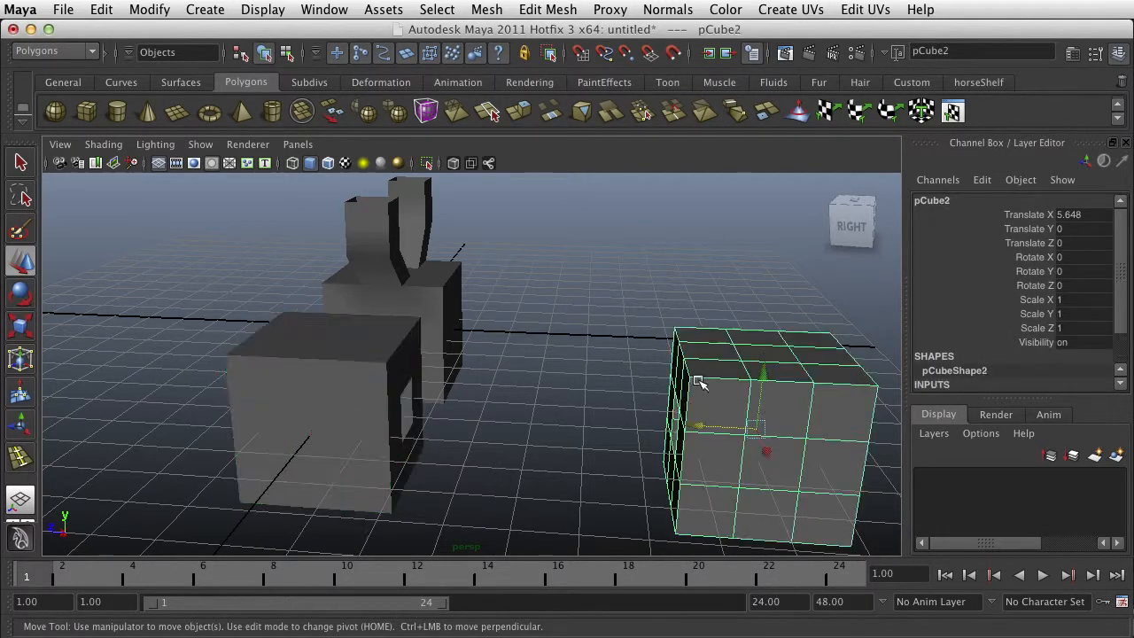
pyautogui.click(390, 365)
pyautogui.click(687, 350)
pyautogui.keyDown('alt'); pyautogui.moveTo(756, 312); pyautogui.dragTo(502, 375); pyautogui.keyUp('alt')
pyautogui.keyDown('alt'); pyautogui.moveTo(502, 375); pyautogui.dragTo(553, 336, button='right'); pyautogui.keyUp('alt')
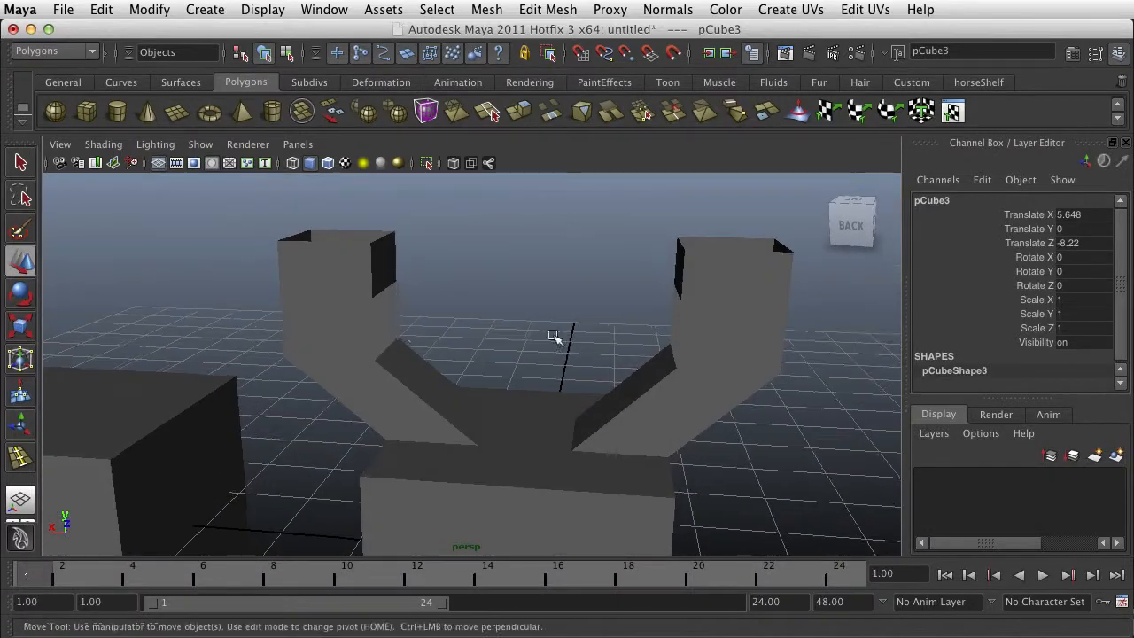
# - Select the border edges of the two facing openings on the inner sides of the columns
pyautogui.moveTo(370, 326); pyautogui.dragTo(377, 287, button='right')
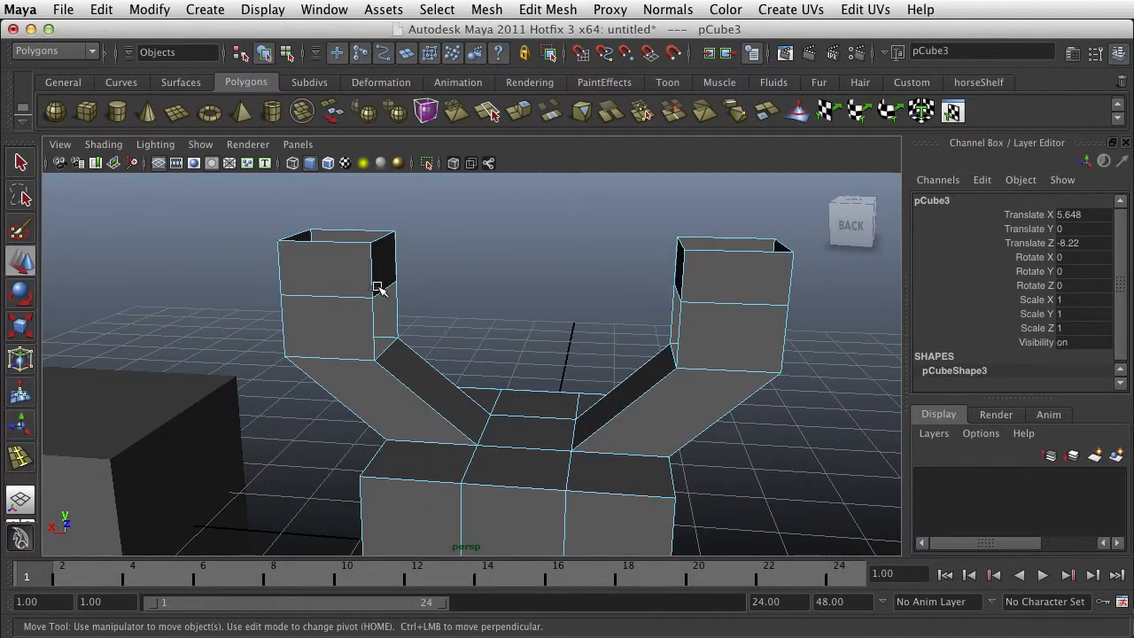
pyautogui.doubleClick(381, 293)
pyautogui.keyDown('alt'); pyautogui.moveTo(385, 355); pyautogui.dragTo(498, 355); pyautogui.keyUp('alt')
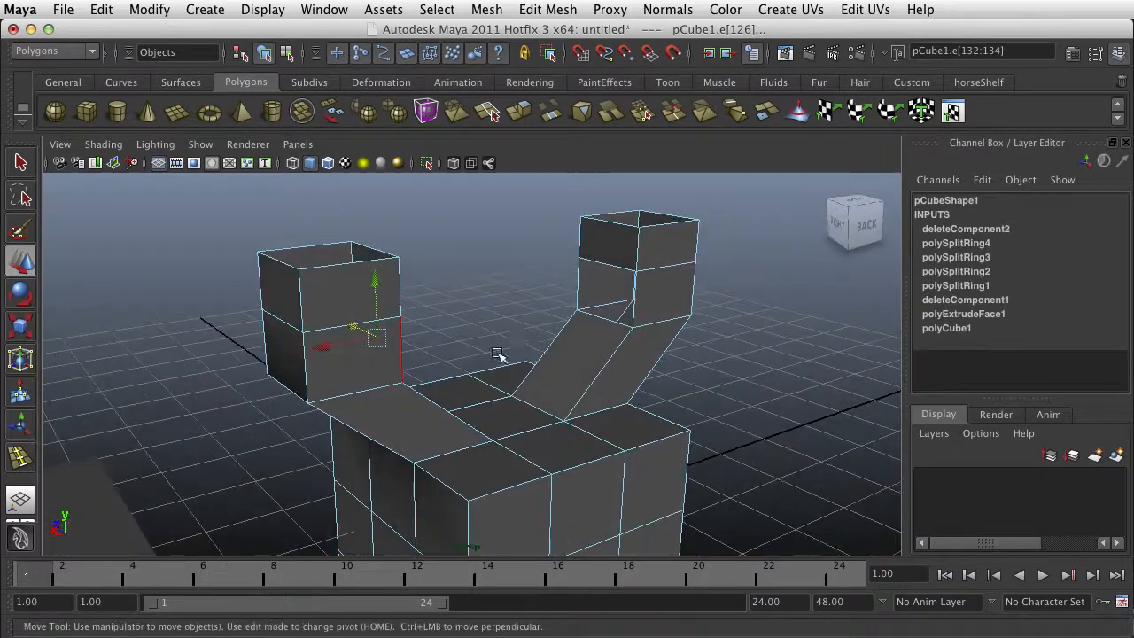
pyautogui.keyDown('shift'); pyautogui.doubleClick(616, 270); pyautogui.keyUp('shift')
pyautogui.keyDown('alt'); pyautogui.moveTo(643, 329); pyautogui.dragTo(455, 325); pyautogui.keyUp('alt')
# - Open the Bridge options and set the bridge type to Linear path
pyautogui.click(553, 11)
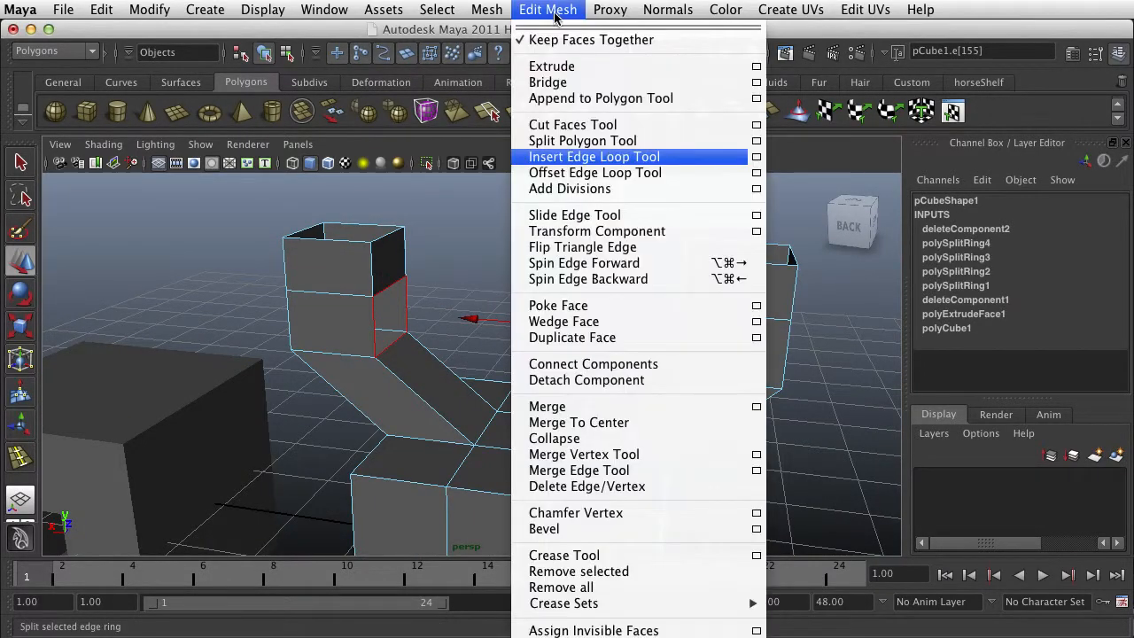
pyautogui.click(756, 82)
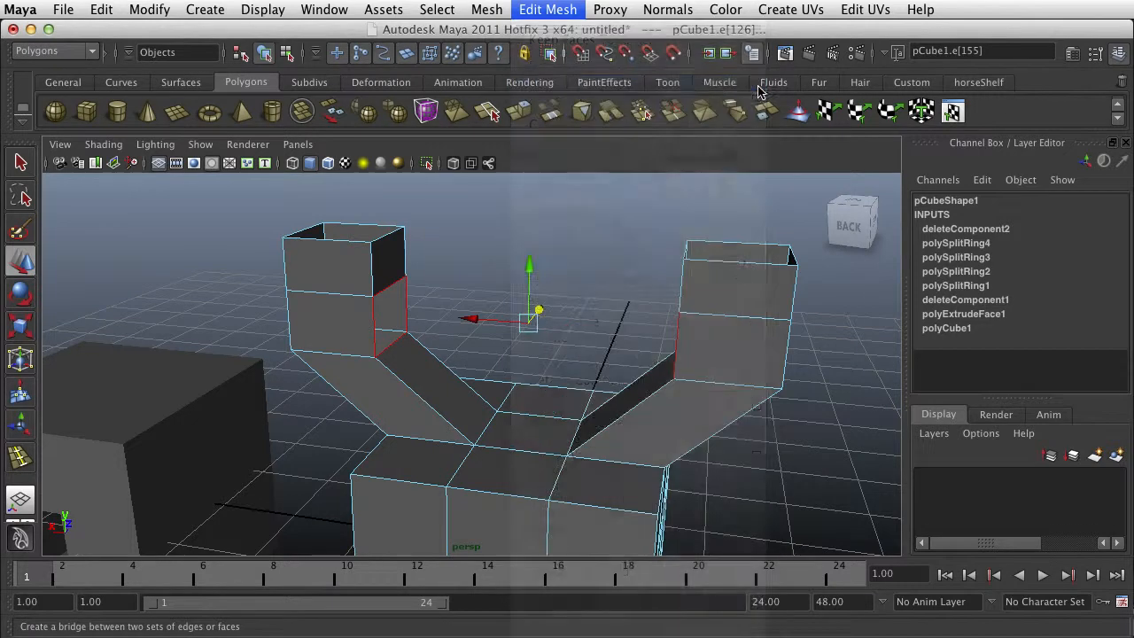
pyautogui.moveTo(837, 105); pyautogui.dragTo(869, 56)
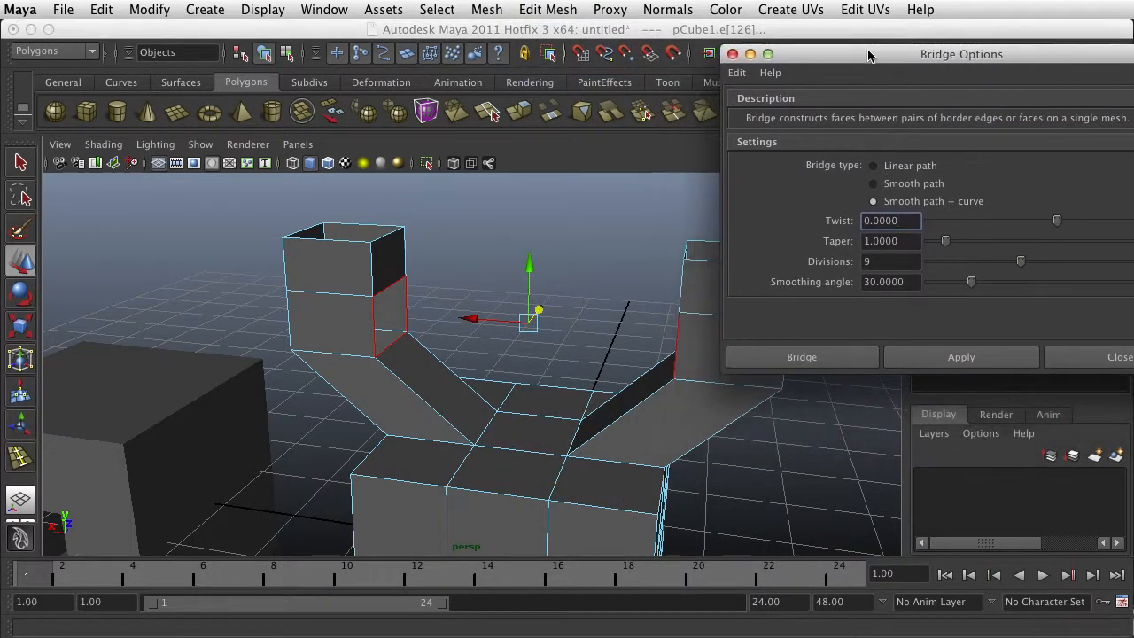
pyautogui.click(885, 168)
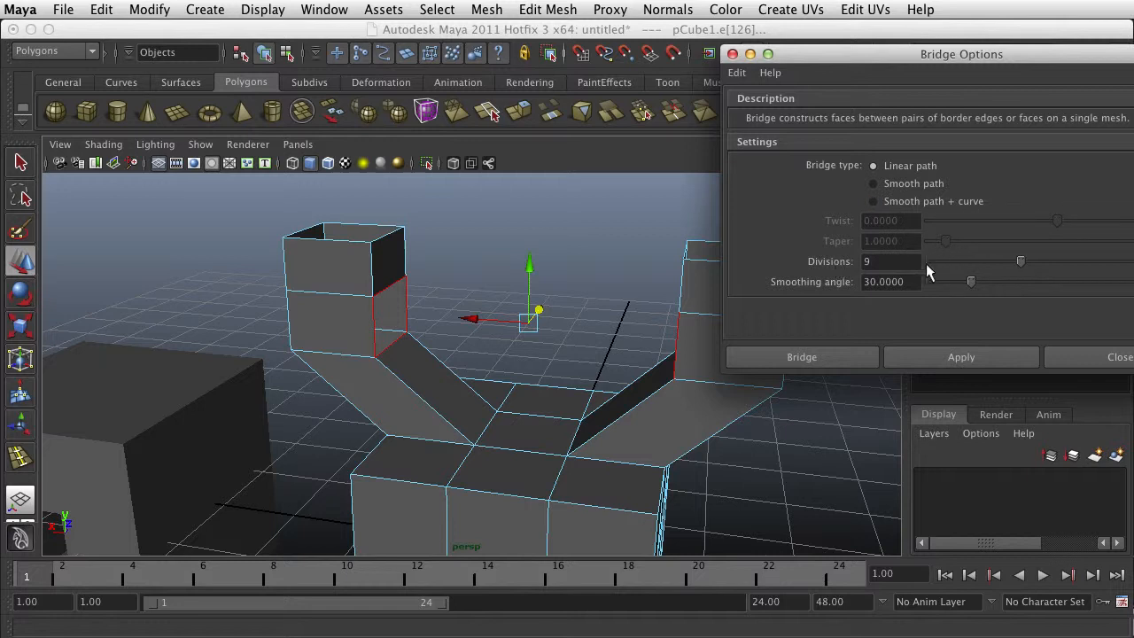
# - Bridge the two column openings along the linear path with 0 divisions
pyautogui.moveTo(1022, 259); pyautogui.dragTo(914, 260)
pyautogui.click(981, 363)
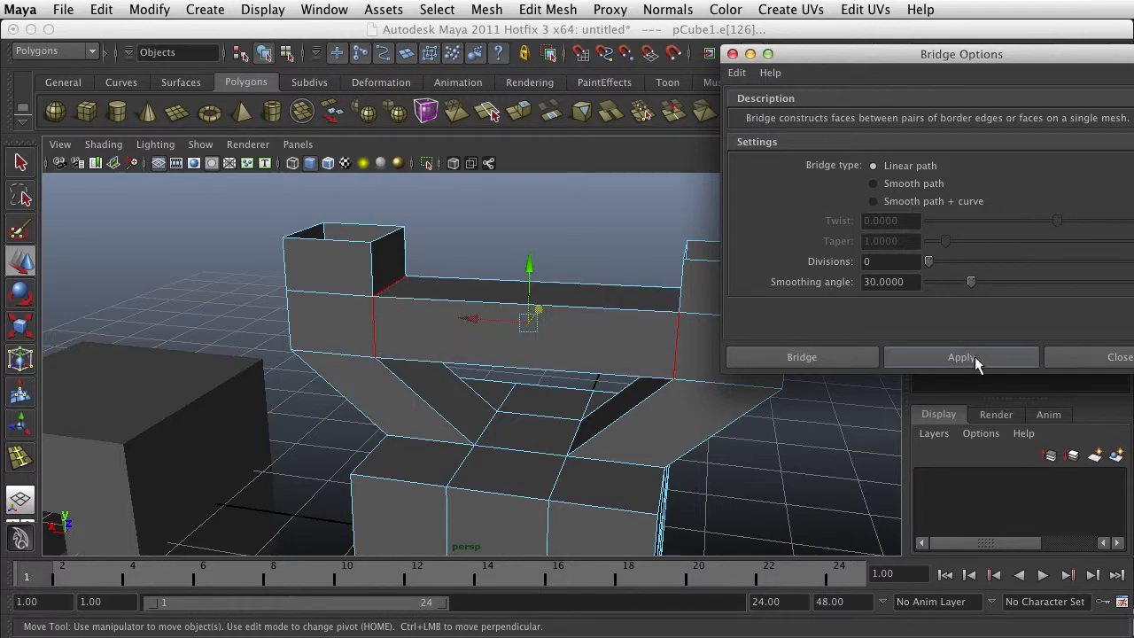
pyautogui.keyDown('alt'); pyautogui.moveTo(714, 369); pyautogui.dragTo(623, 387); pyautogui.keyUp('alt')
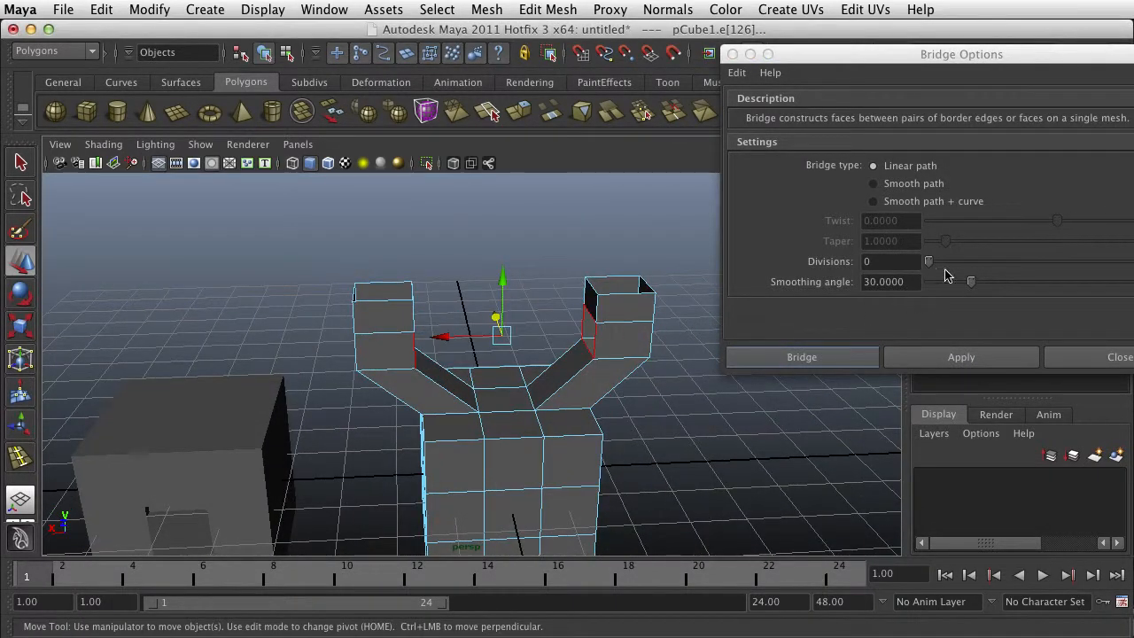
# - Bridge the two selected column openings along the linear path with 3 divisions
pyautogui.moveTo(936, 264); pyautogui.dragTo(946, 264)
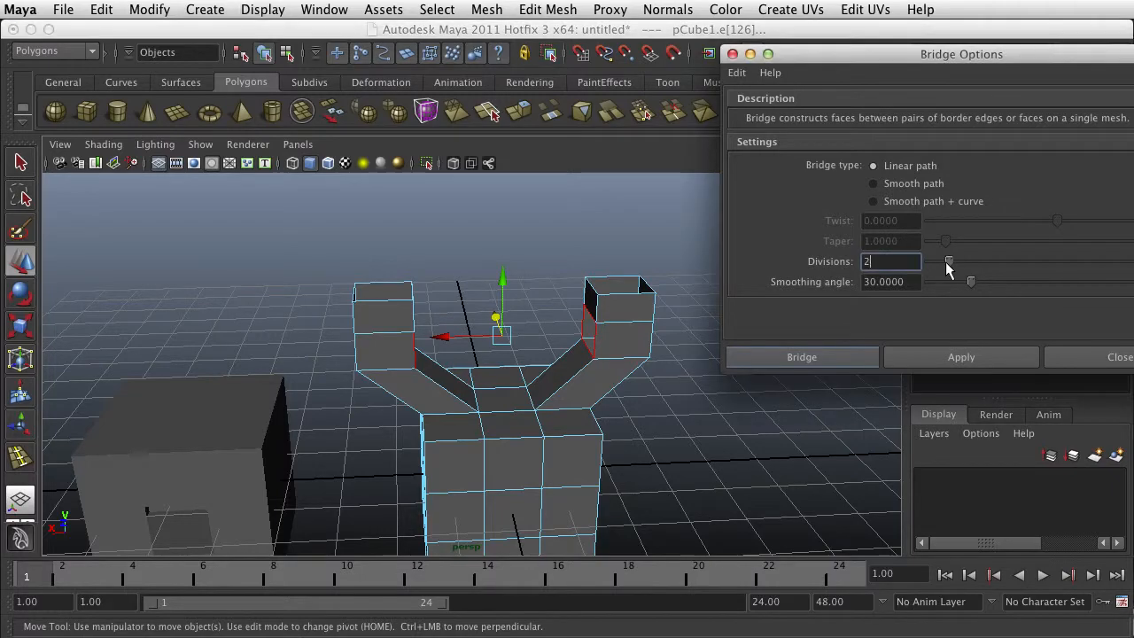
pyautogui.click(940, 355)
pyautogui.keyDown('alt'); pyautogui.moveTo(555, 354); pyautogui.dragTo(519, 458); pyautogui.keyUp('alt')
# - Delete the center faces on two opposite sides of the base block below the columns
pyautogui.moveTo(516, 457); pyautogui.dragTo(519, 498, button='right')
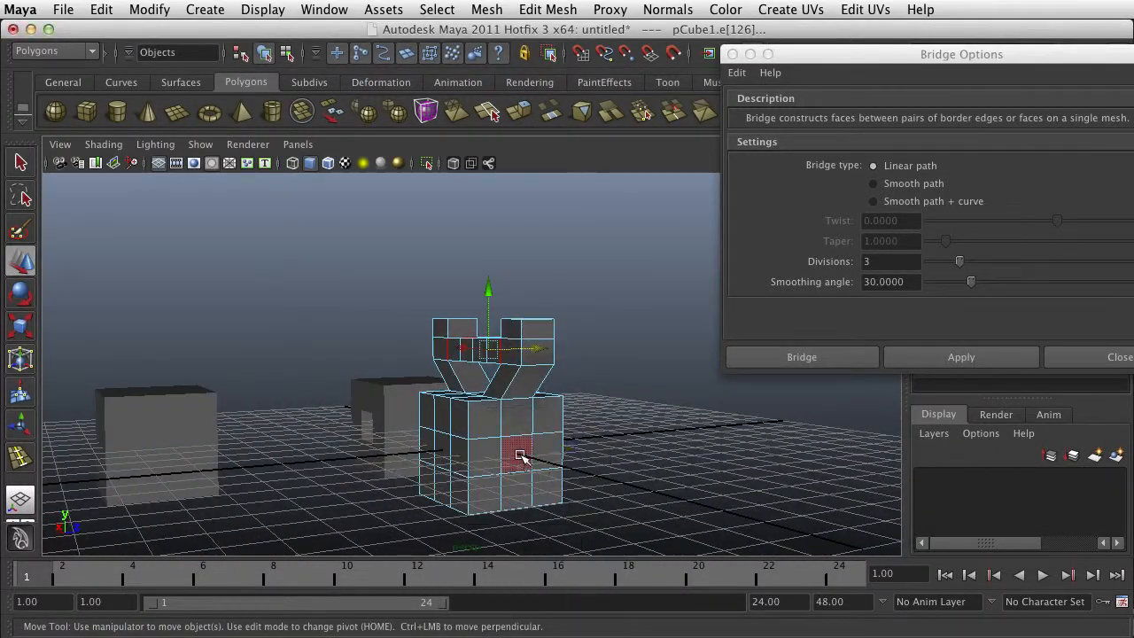
pyautogui.click(522, 458)
pyautogui.keyDown('alt'); pyautogui.moveTo(522, 460); pyautogui.dragTo(648, 488); pyautogui.keyUp('alt')
pyautogui.keyDown('shift'); pyautogui.click(447, 449); pyautogui.keyUp('shift')
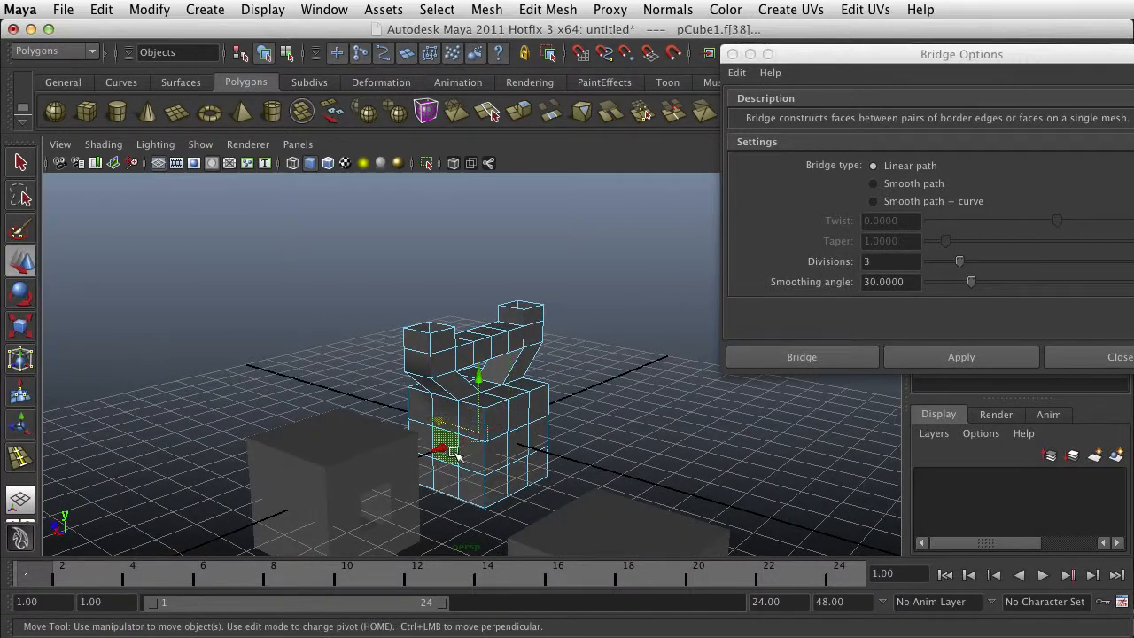
pyautogui.press('Delete')
# - Select the border edges of both openings in the base block and bridge them along a linear path with 3 divisions
pyautogui.keyDown('alt'); pyautogui.moveTo(553, 435); pyautogui.dragTo(470, 458); pyautogui.keyUp('alt')
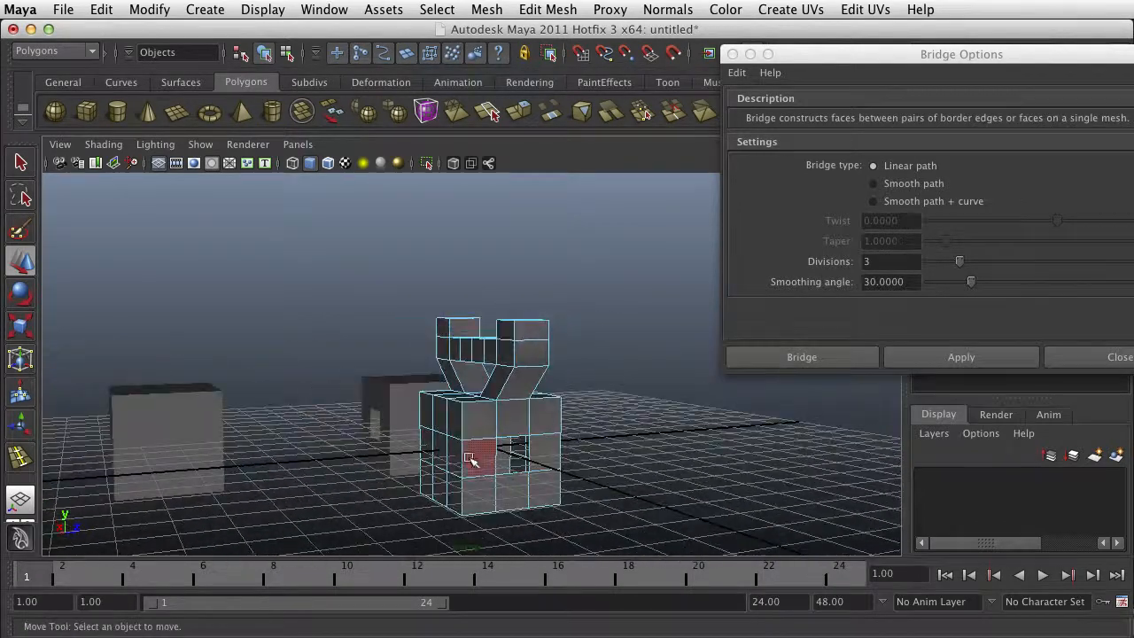
pyautogui.moveTo(518, 443); pyautogui.dragTo(514, 435, button='right')
pyautogui.click(514, 441)
pyautogui.keyDown('alt'); pyautogui.moveTo(514, 441); pyautogui.dragTo(432, 426); pyautogui.keyUp('alt')
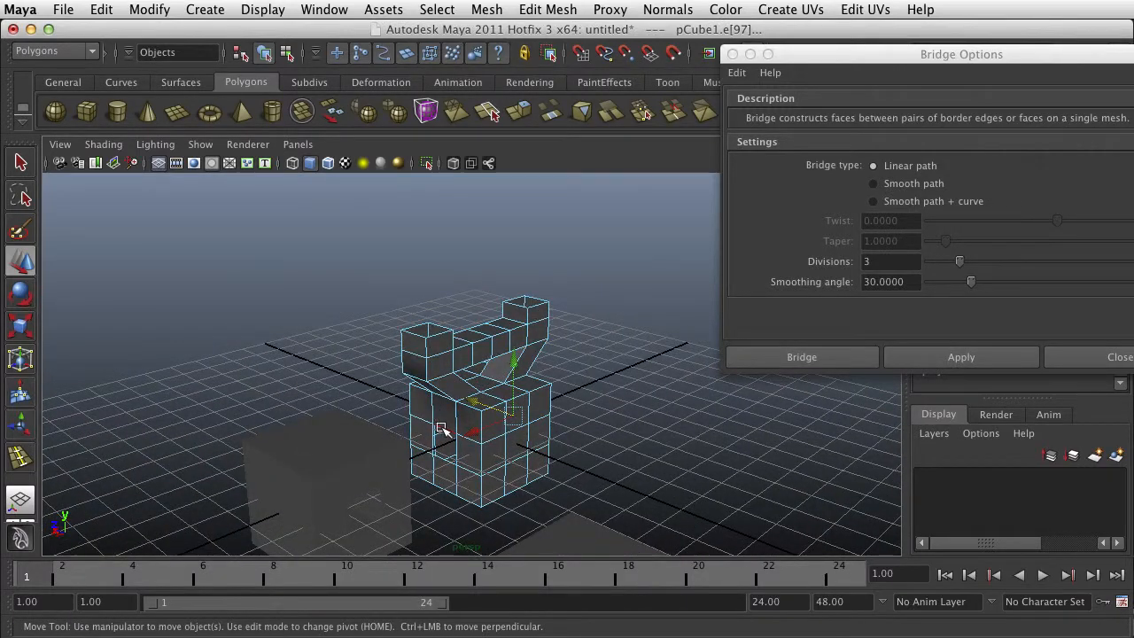
pyautogui.keyDown('alt'); pyautogui.moveTo(535, 445); pyautogui.dragTo(483, 430); pyautogui.keyUp('alt')
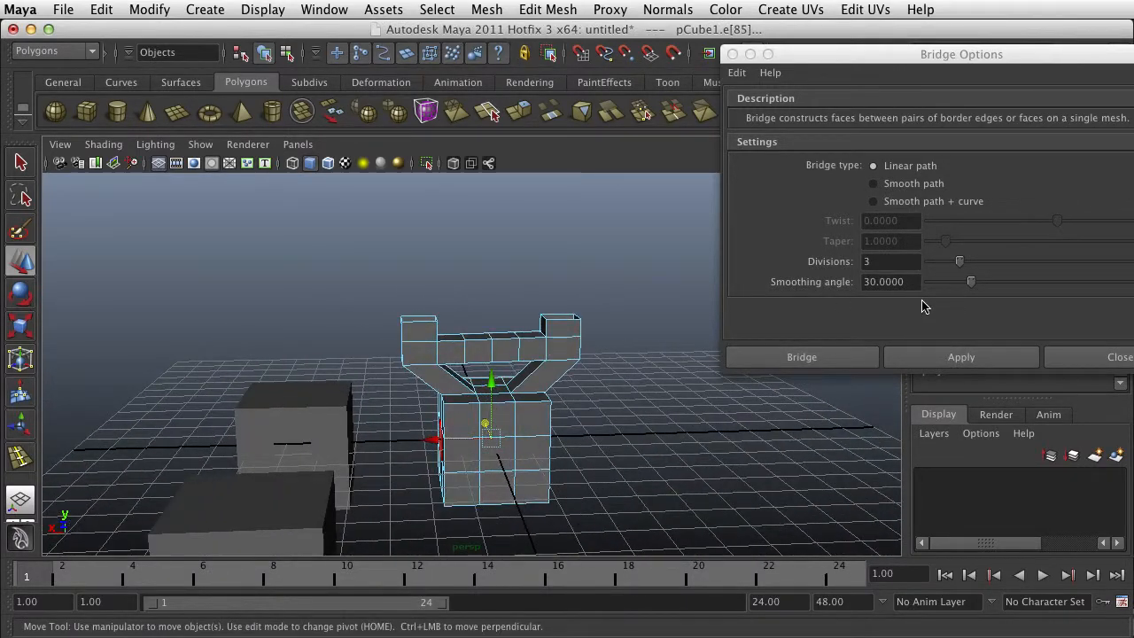
pyautogui.click(962, 356)
# - Examine the inside of the bridged tunnel through the base block for twisting between the two openings
pyautogui.keyDown('alt'); pyautogui.moveTo(719, 458); pyautogui.dragTo(469, 433); pyautogui.keyUp('alt')
pyautogui.keyDown('alt'); pyautogui.moveTo(585, 457); pyautogui.dragTo(780, 479, button='right'); pyautogui.keyUp('alt')
pyautogui.keyDown('alt'); pyautogui.moveTo(652, 459); pyautogui.dragTo(623, 281, button='middle'); pyautogui.keyUp('alt')
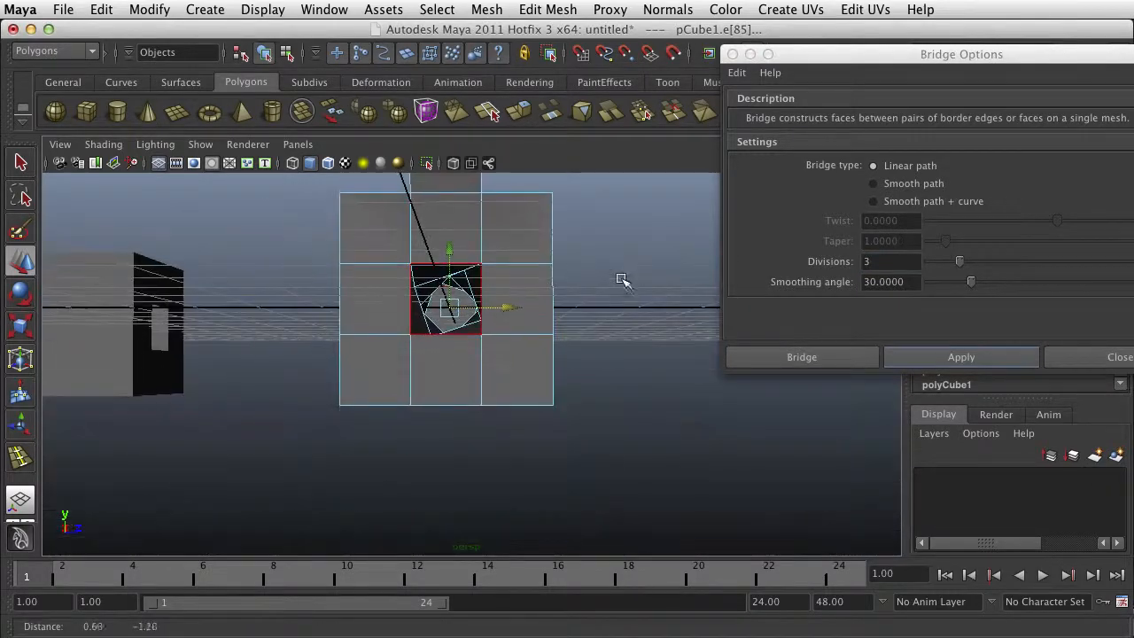
pyautogui.scroll(4, 620, 304)
pyautogui.keyDown('alt'); pyautogui.moveTo(531, 373); pyautogui.dragTo(549, 392); pyautogui.keyUp('alt')
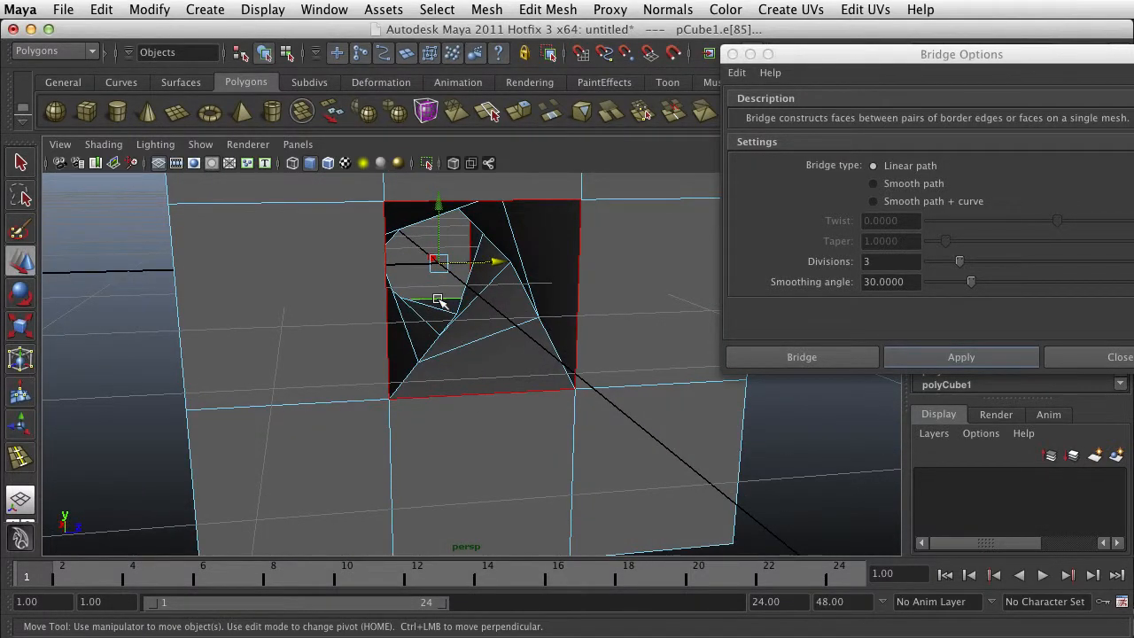
pyautogui.scroll(-4, 576, 435)
pyautogui.keyDown('alt'); pyautogui.moveTo(603, 444); pyautogui.dragTo(548, 390); pyautogui.keyUp('alt')
pyautogui.scroll(2, 497, 353)
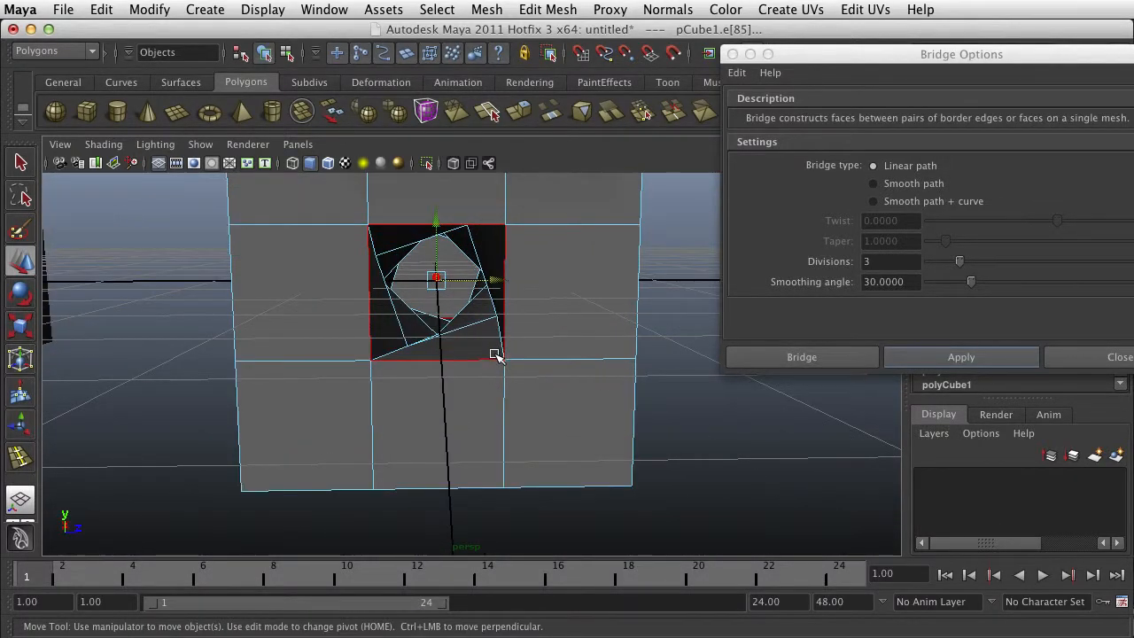
pyautogui.moveTo(497, 355)
pyautogui.keyDown('alt'); pyautogui.mouseDown()
pyautogui.moveTo(514, 364)
pyautogui.moveTo(469, 360)
pyautogui.moveTo(504, 381)
pyautogui.moveTo(552, 382)
pyautogui.moveTo(469, 362)
pyautogui.moveTo(494, 352)
pyautogui.moveTo(521, 363)
pyautogui.moveTo(481, 362)
pyautogui.mouseUp(); pyautogui.keyUp('alt')
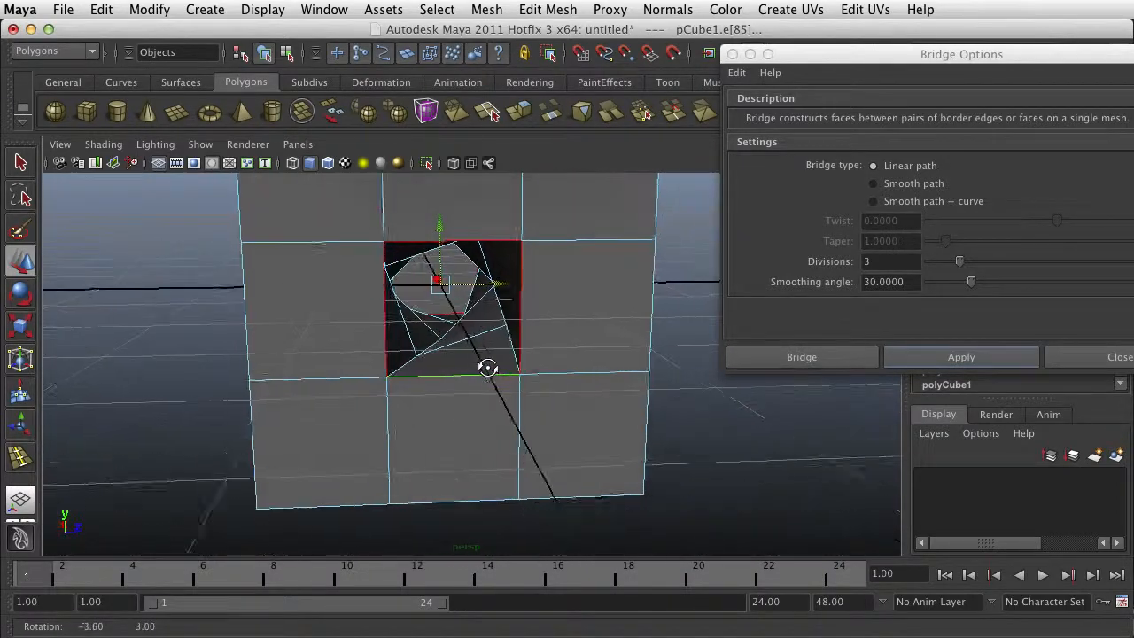
# - Set the Bridge Offset of the base block's tunnel bridge to 6
pyautogui.moveTo(800, 48); pyautogui.dragTo(1133, 457)
pyautogui.scroll(-2, 1007, 303)
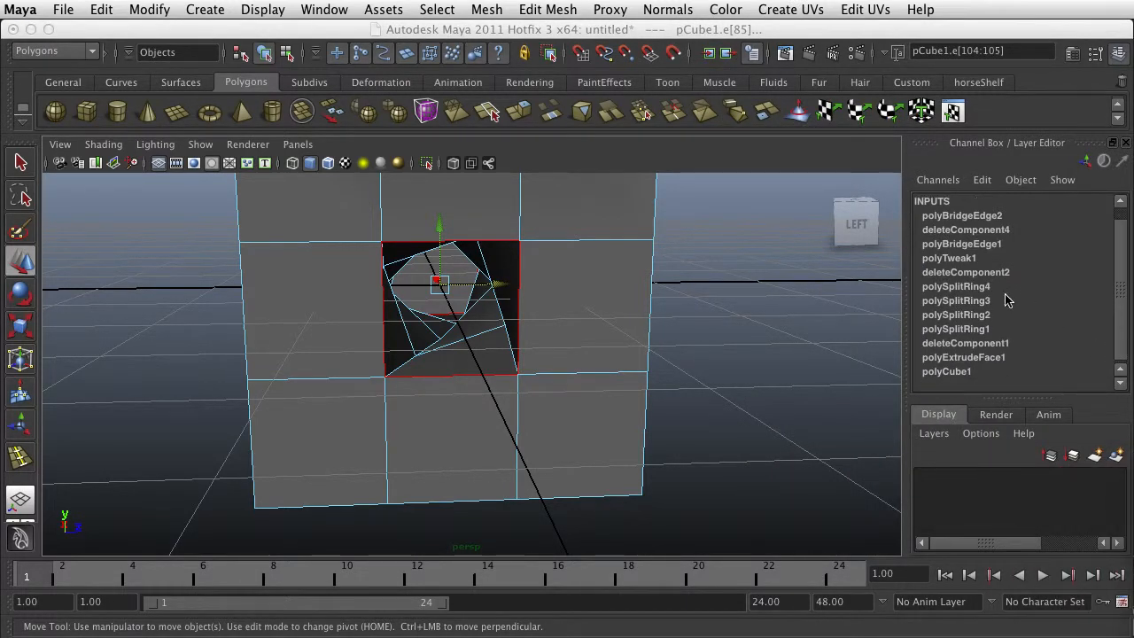
pyautogui.scroll(1, 963, 355)
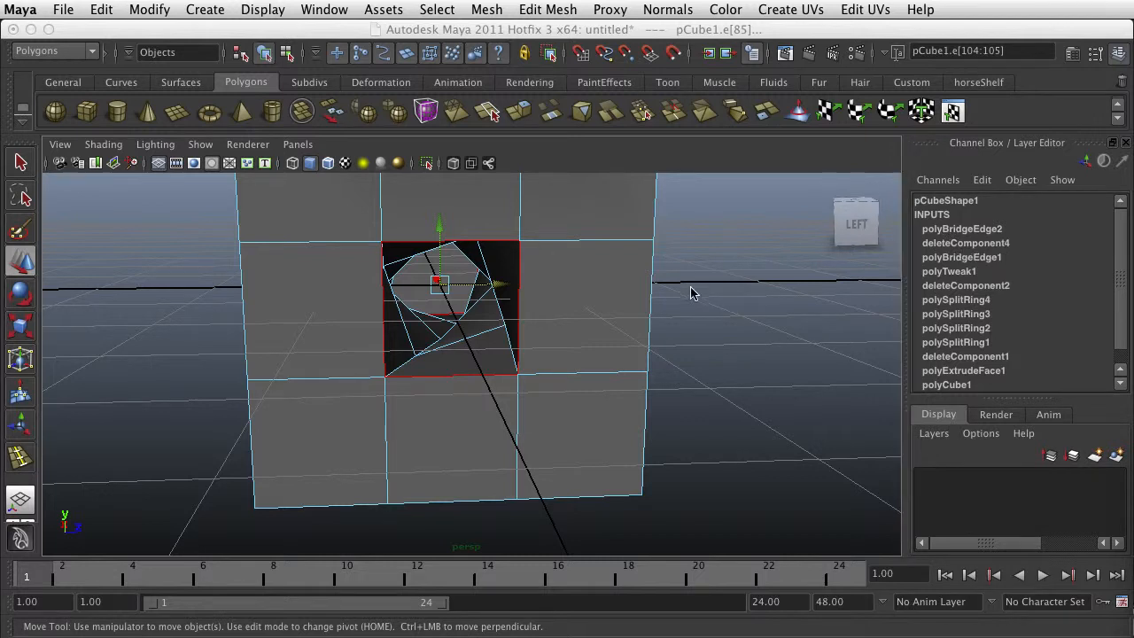
pyautogui.click(961, 229)
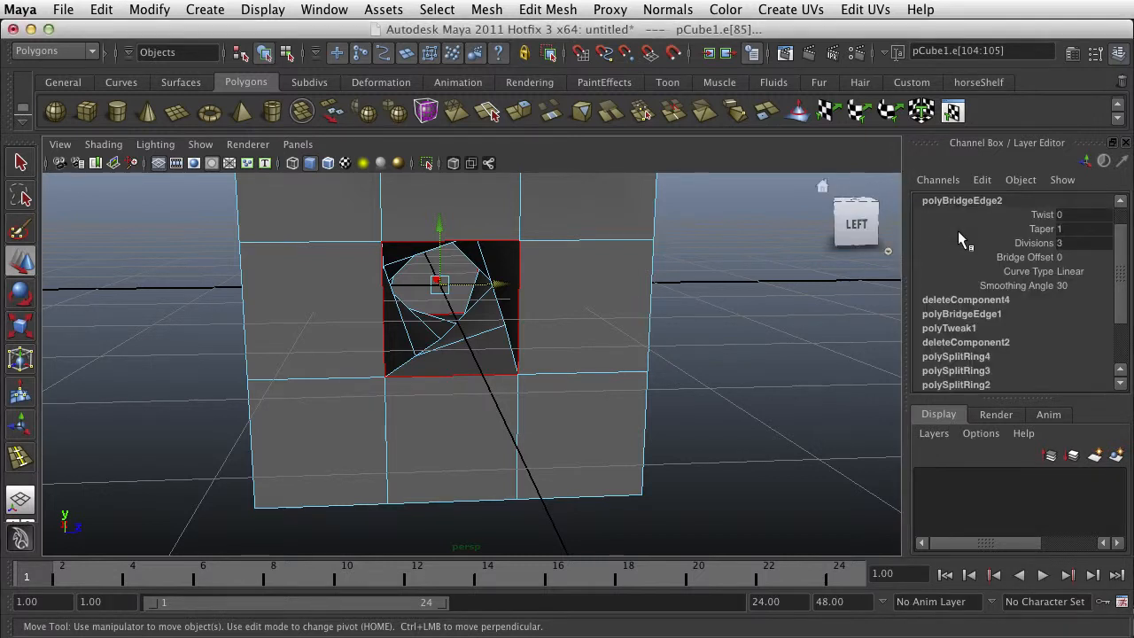
pyautogui.click(1049, 215)
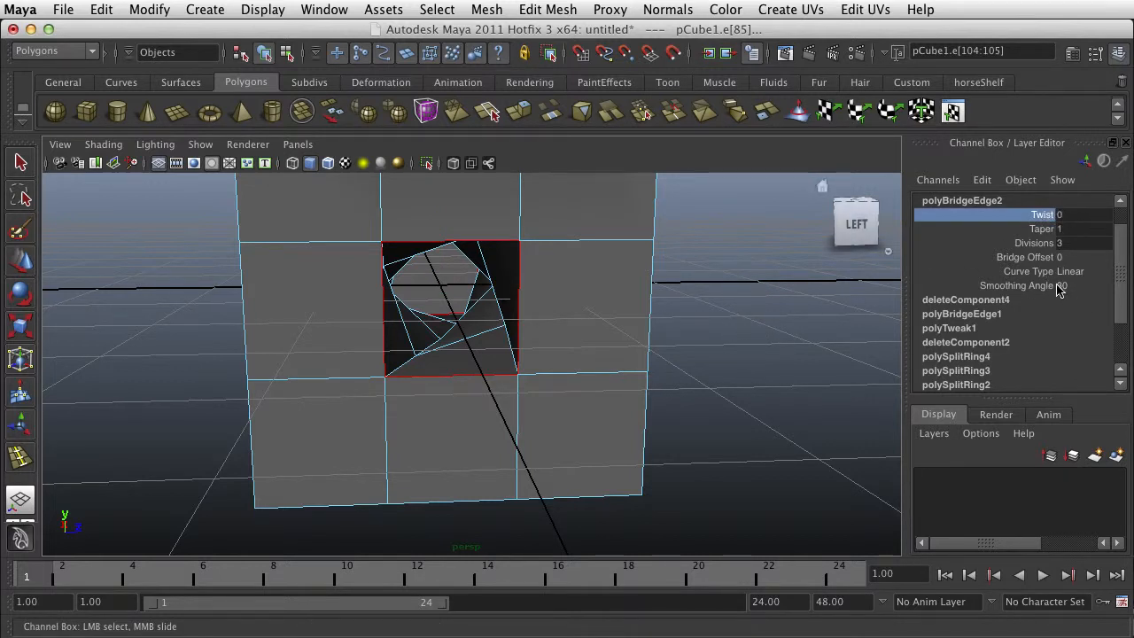
pyautogui.click(1026, 257)
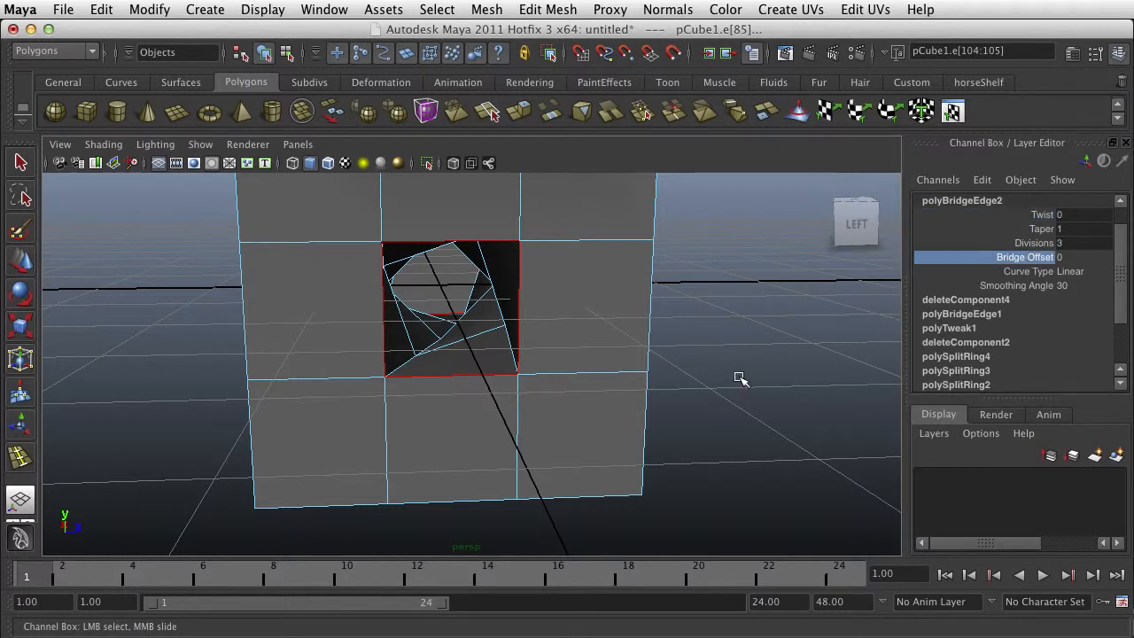
pyautogui.moveTo(702, 377); pyautogui.dragTo(777, 382, button='middle')
pyautogui.moveTo(779, 382); pyautogui.dragTo(789, 382, button='middle')
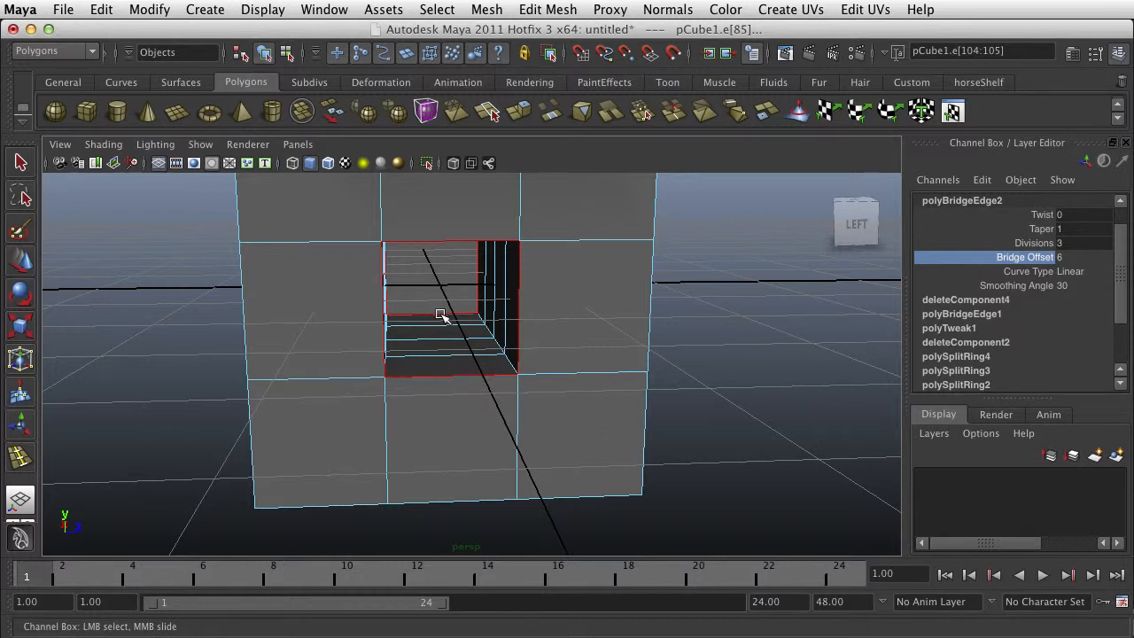
# - Check single edges at the near and far openings of the tunnel to compare how the bridge connects them
pyautogui.keyDown('alt'); pyautogui.moveTo(459, 338); pyautogui.dragTo(487, 334); pyautogui.keyUp('alt')
pyautogui.click(453, 369)
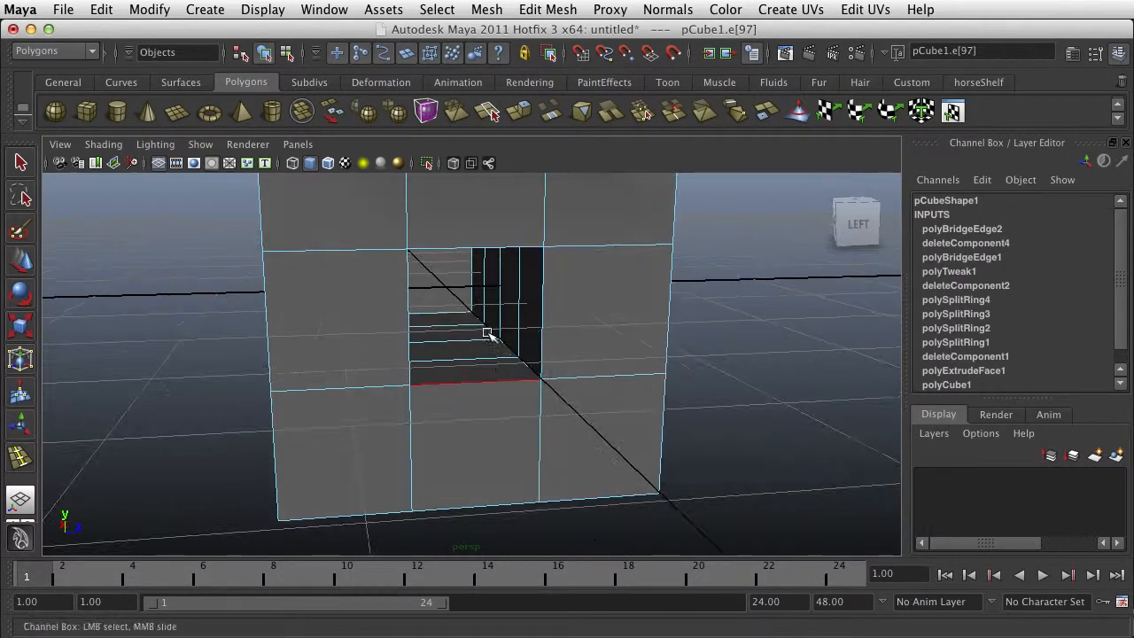
pyautogui.click(473, 288)
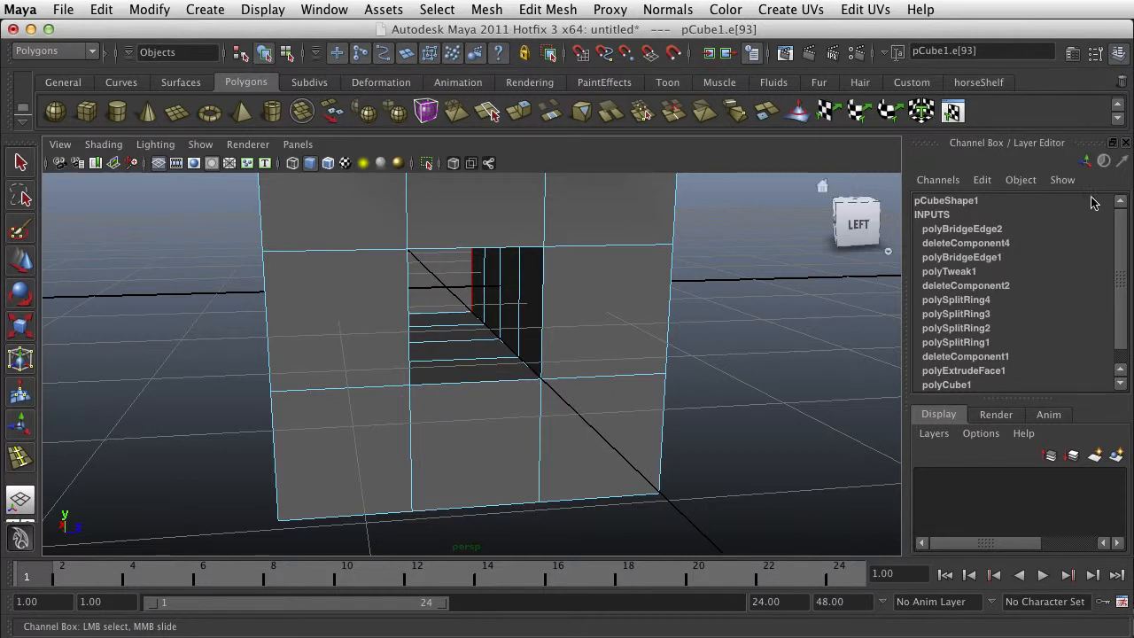
# - Set the tunnel bridge's Bridge Offset to 5 to compare the connection between the openings
pyautogui.click(981, 230)
pyautogui.press('w')
pyautogui.click(1056, 257)
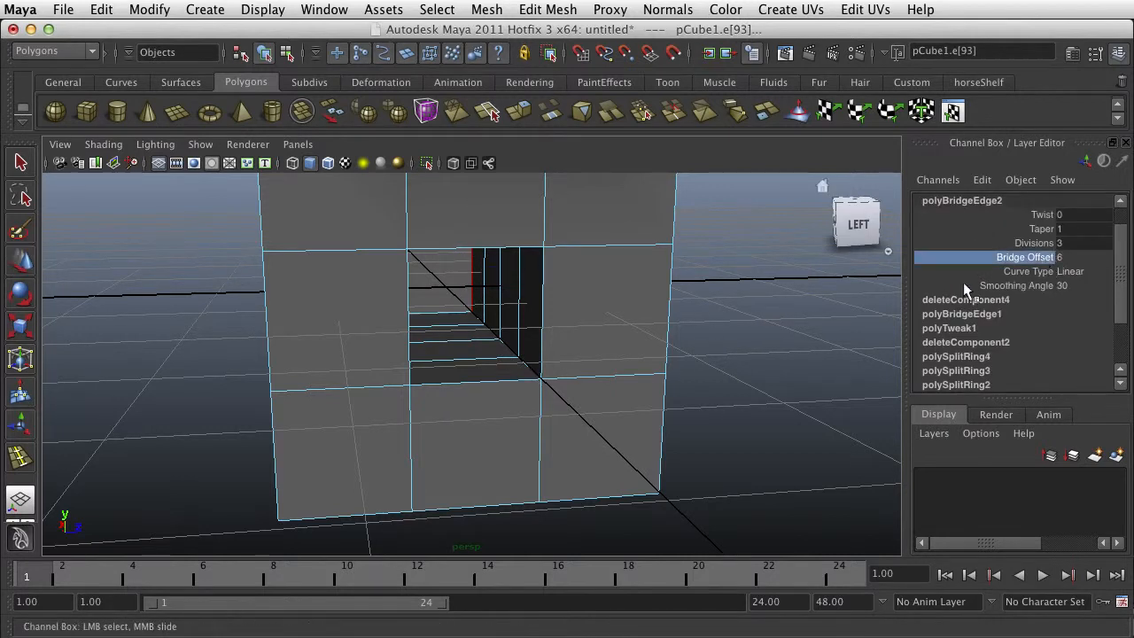
pyautogui.moveTo(696, 357)
pyautogui.mouseDown(button='middle')
pyautogui.moveTo(727, 359)
pyautogui.moveTo(693, 359)
pyautogui.mouseUp(button='middle')
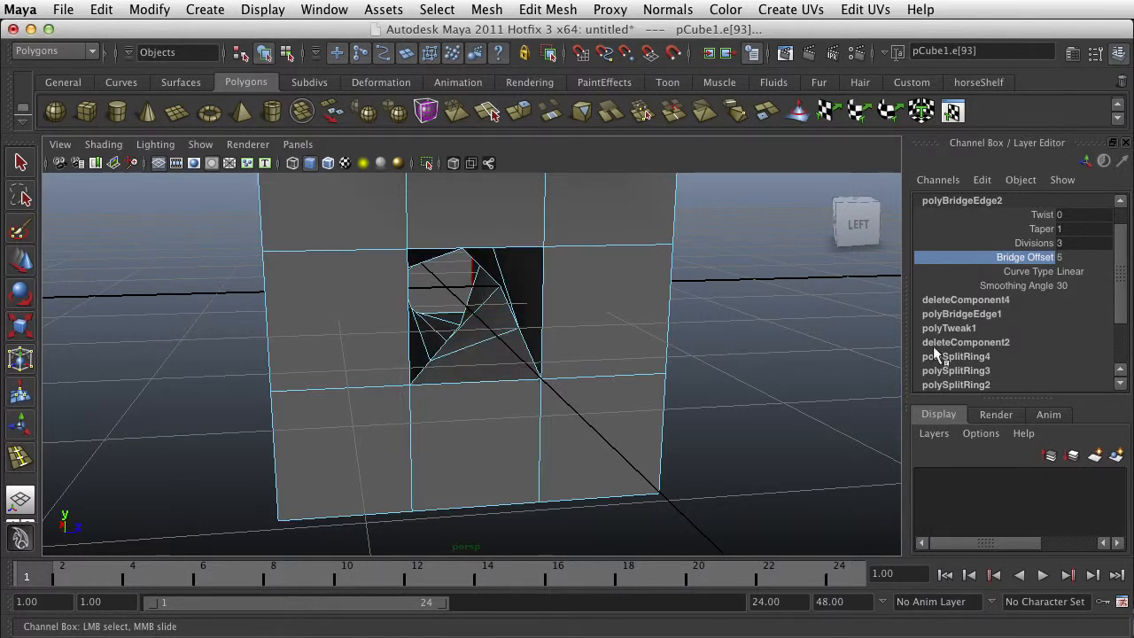
pyautogui.keyDown('alt'); pyautogui.moveTo(522, 399); pyautogui.dragTo(496, 372); pyautogui.keyUp('alt')
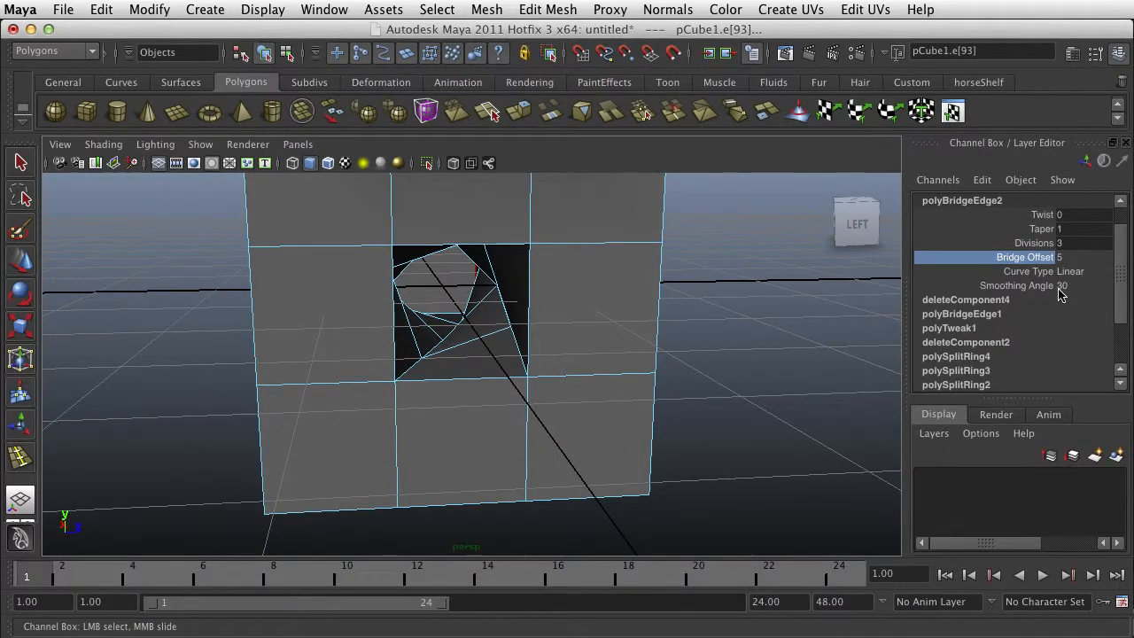
# - Set the tunnel bridge's Bridge Offset to 6 and view the whole bridged mesh
pyautogui.click(1065, 258)
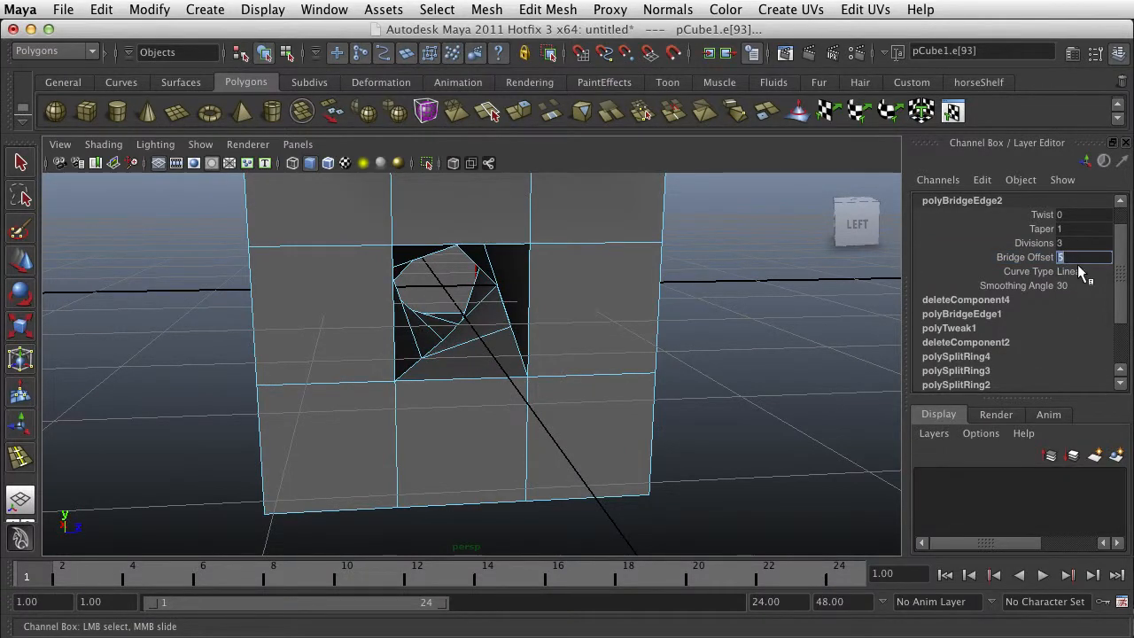
pyautogui.press('Return')
pyautogui.keyDown('alt'); pyautogui.moveTo(745, 395); pyautogui.dragTo(674, 443); pyautogui.keyUp('alt')
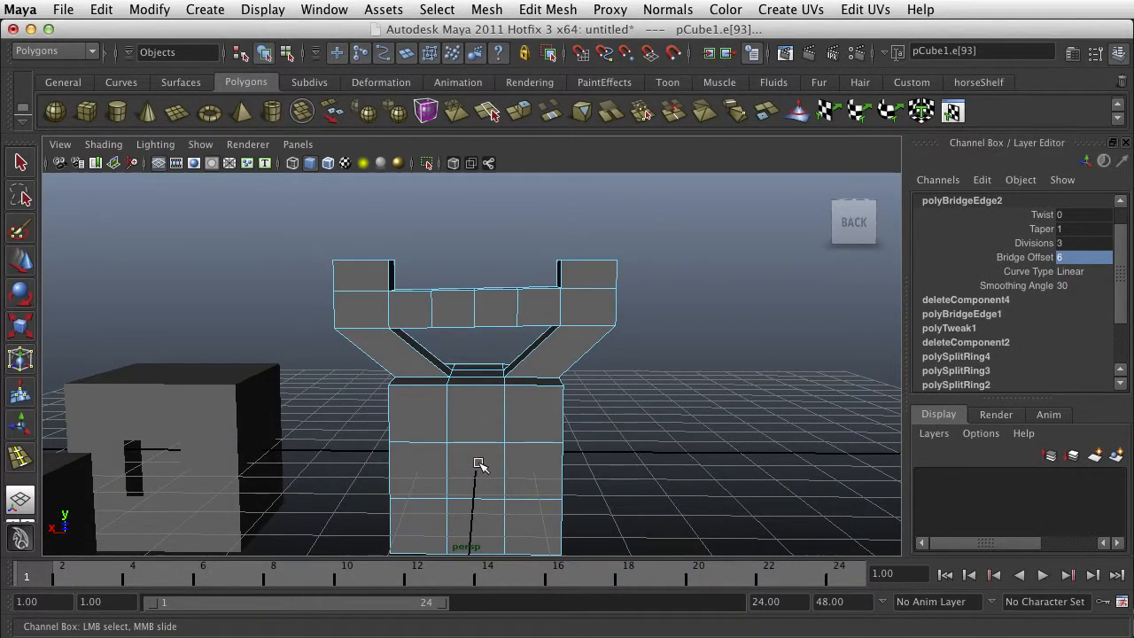
pyautogui.moveTo(476, 463)
pyautogui.keyDown('alt'); pyautogui.mouseDown()
pyautogui.moveTo(469, 451)
pyautogui.moveTo(517, 473)
pyautogui.moveTo(451, 473)
pyautogui.moveTo(458, 451)
pyautogui.mouseUp(); pyautogui.keyUp('alt')
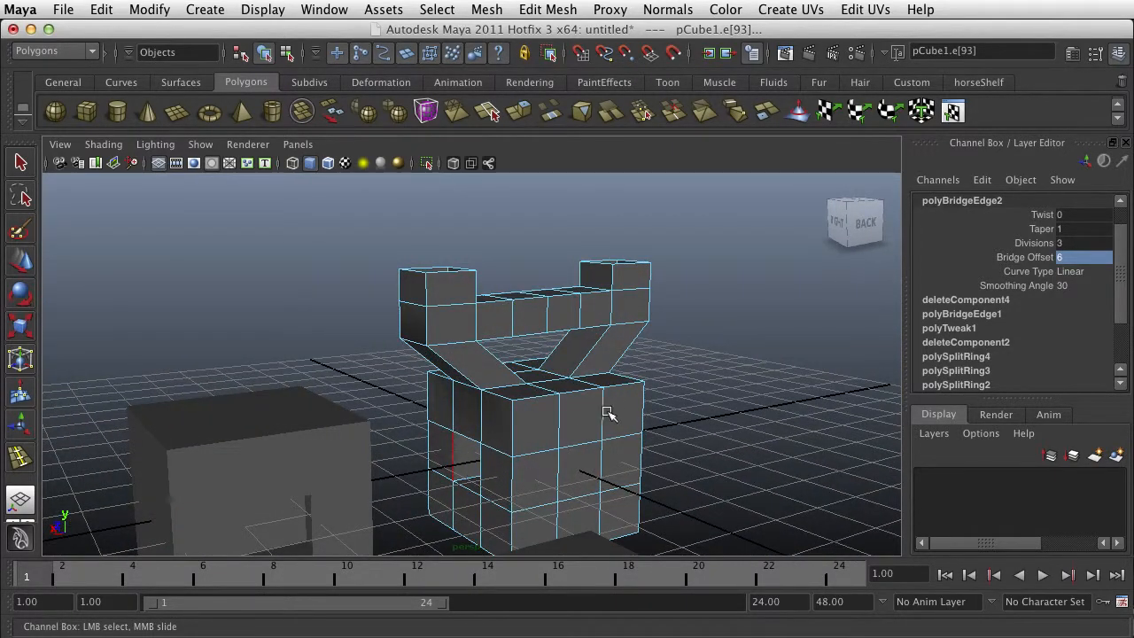
pyautogui.keyDown('alt'); pyautogui.moveTo(611, 413); pyautogui.dragTo(576, 430); pyautogui.keyUp('alt')
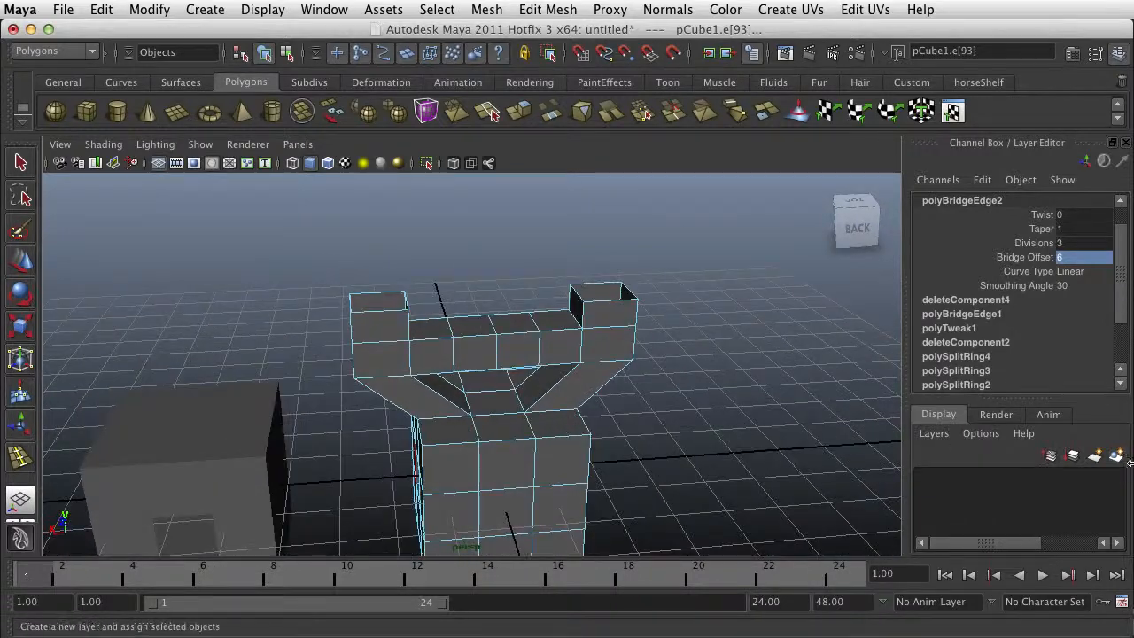
# - Set the bridge type to Smooth path + curve in the Bridge options and keep the options within reach beside the model
pyautogui.moveTo(1133, 447); pyautogui.dragTo(732, 127)
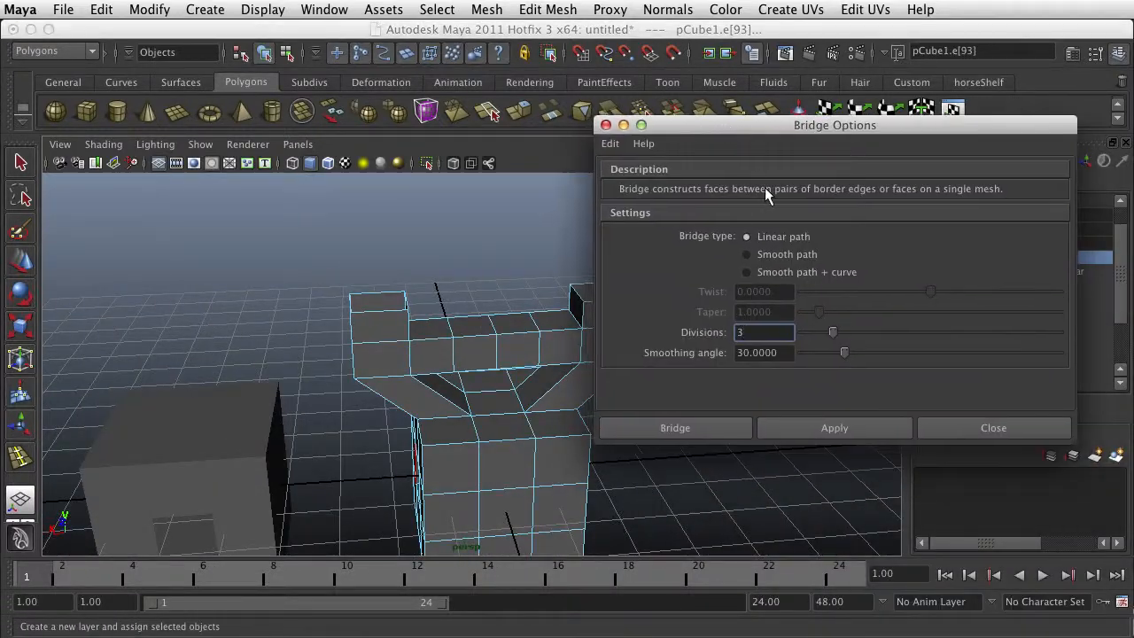
pyautogui.click(746, 272)
pyautogui.moveTo(724, 125); pyautogui.dragTo(969, 310)
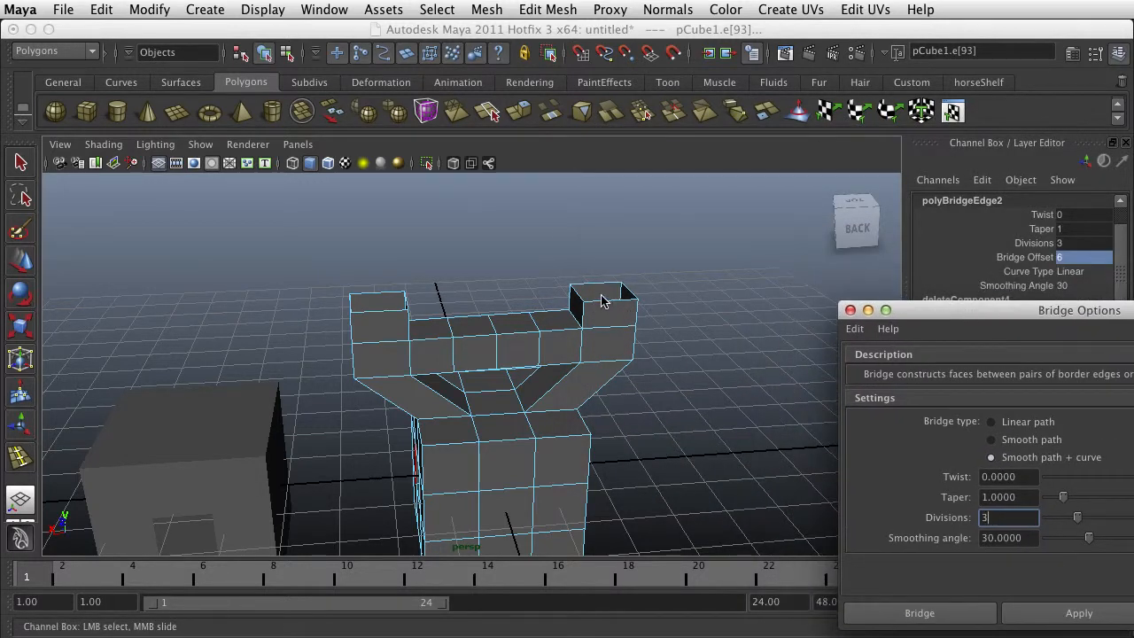
pyautogui.moveTo(602, 301); pyautogui.dragTo(603, 259, button='right')
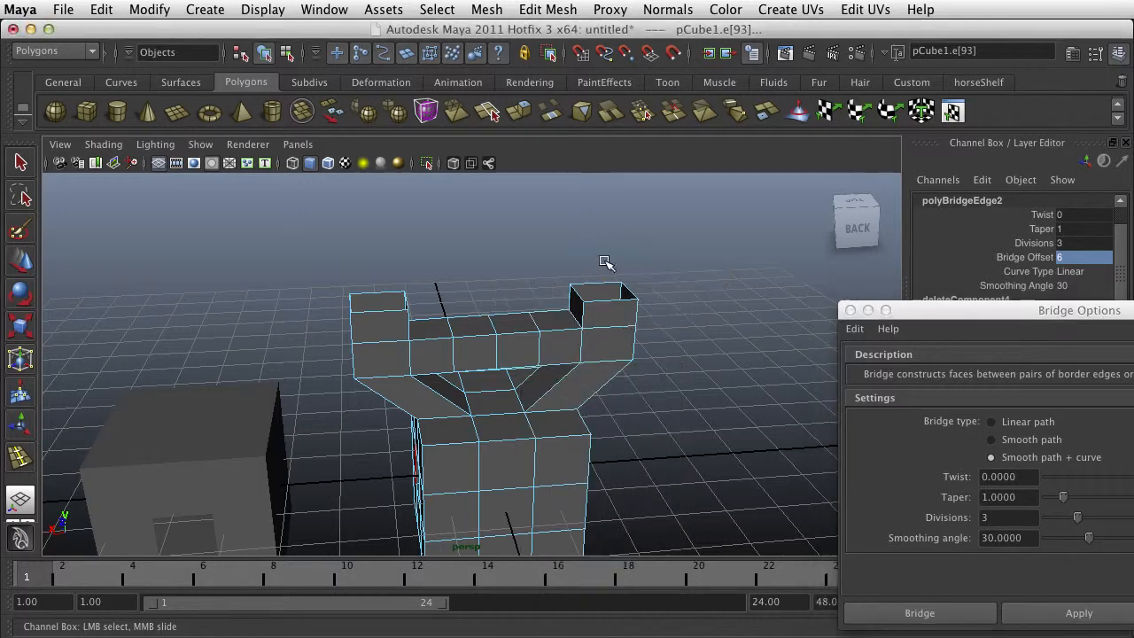
pyautogui.click(604, 302)
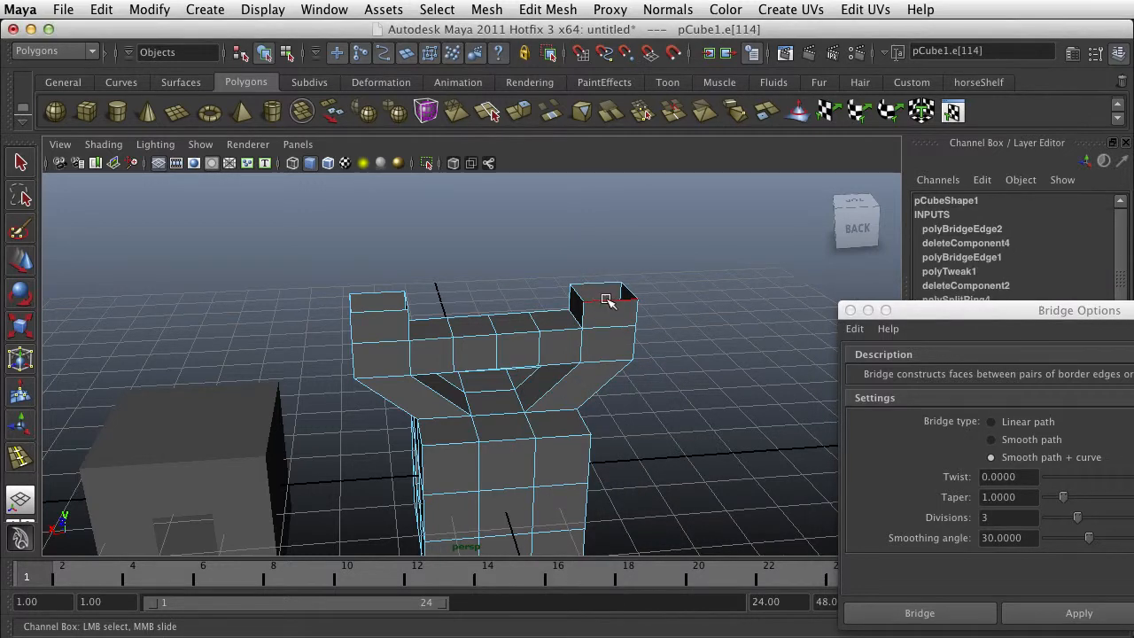
pyautogui.moveTo(606, 301); pyautogui.dragTo(683, 278, button='right')
pyautogui.moveTo(609, 301); pyautogui.dragTo(608, 277, button='right')
pyautogui.click(600, 303)
pyautogui.keyDown('shift'); pyautogui.click(579, 296); pyautogui.keyUp('shift')
pyautogui.keyDown('shift'); pyautogui.click(604, 283); pyautogui.keyUp('shift')
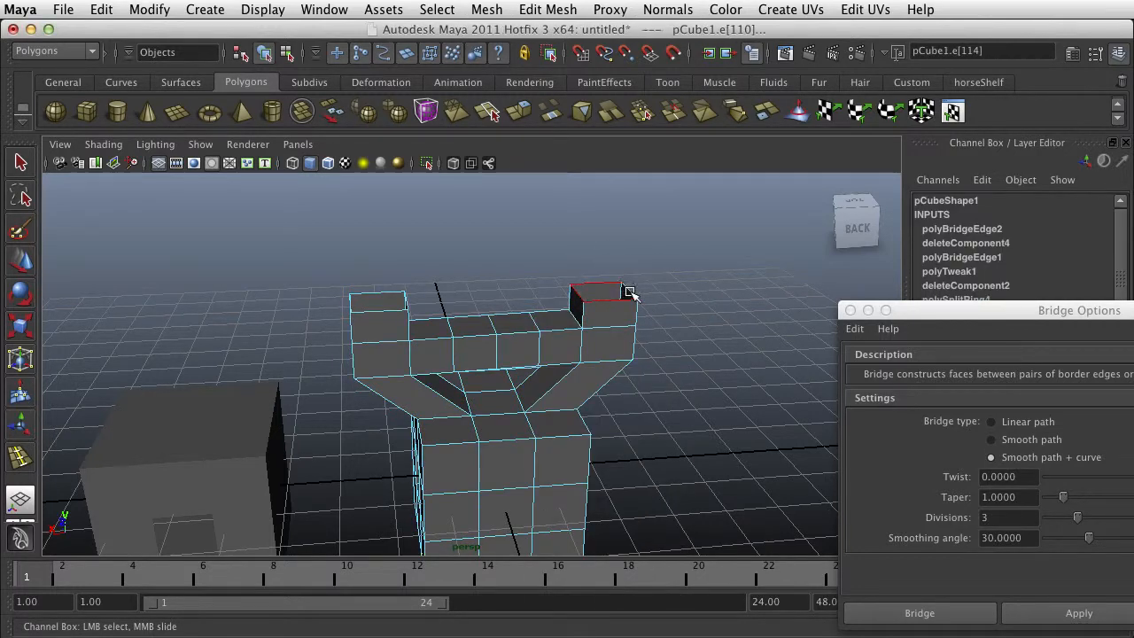
pyautogui.keyDown('shift'); pyautogui.click(630, 293); pyautogui.keyUp('shift')
pyautogui.keyDown('alt'); pyautogui.moveTo(554, 299); pyautogui.dragTo(607, 327, button='middle'); pyautogui.keyUp('alt')
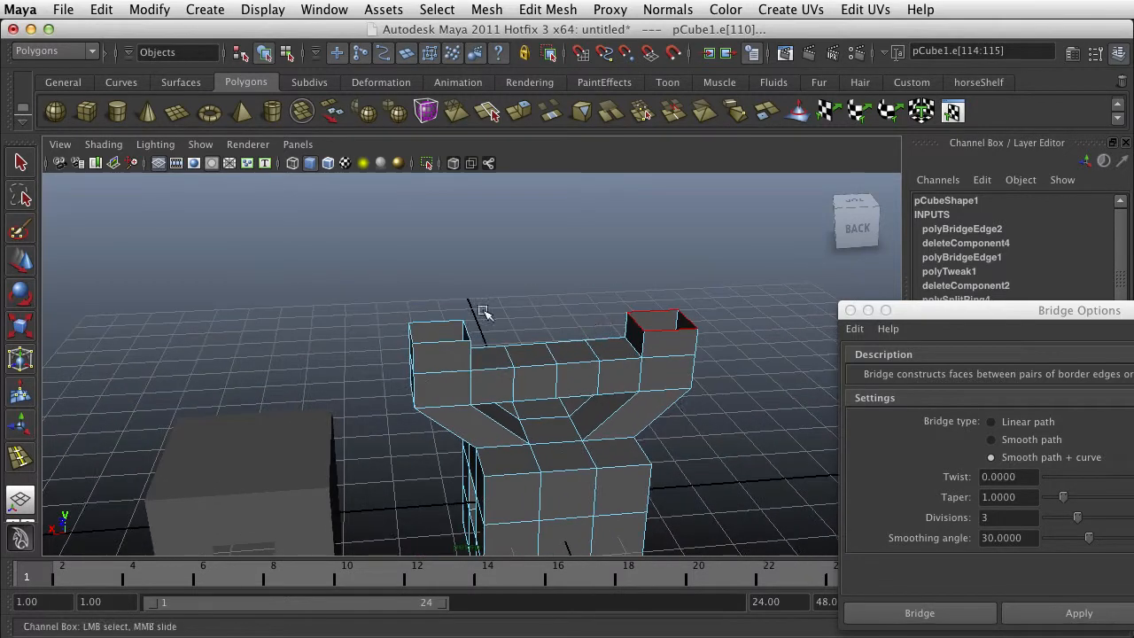
# - Select all four border edges of the left tower's open top on the central cube mesh
pyautogui.click(437, 321)
pyautogui.scroll(4, 454, 328)
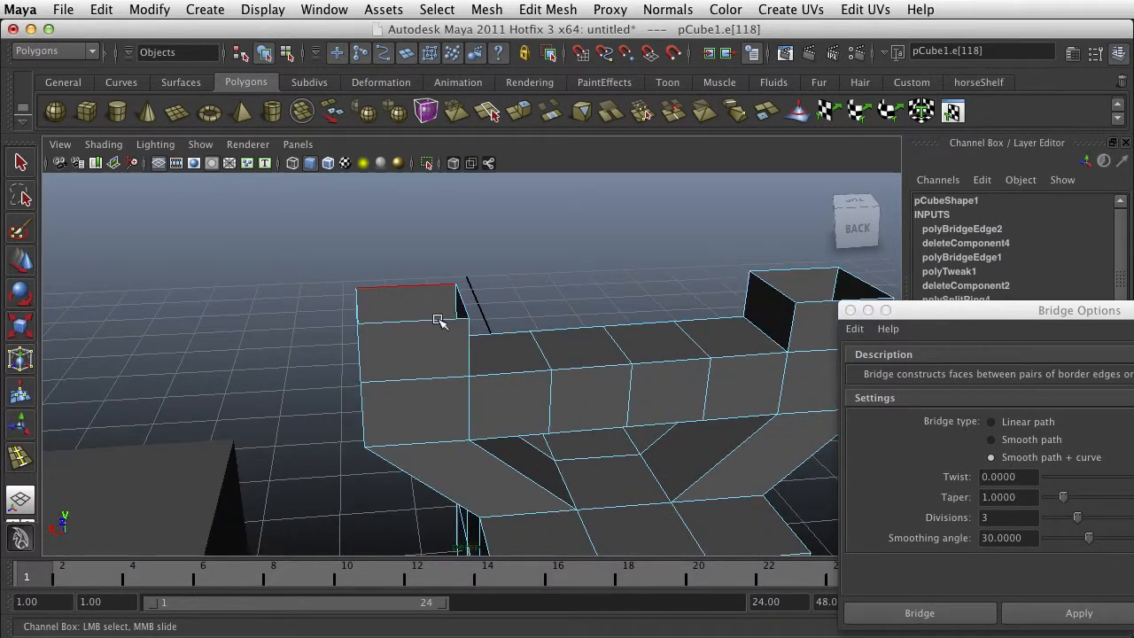
pyautogui.click(439, 321)
pyautogui.keyDown('shift'); pyautogui.click(459, 306); pyautogui.keyUp('shift')
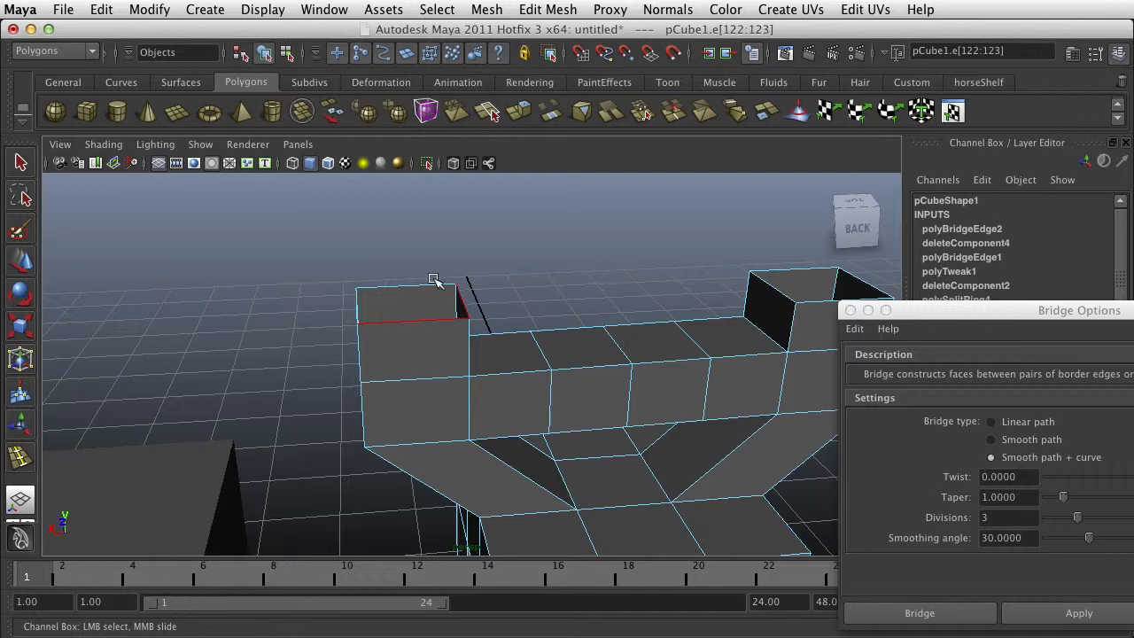
pyautogui.doubleClick(403, 287)
pyautogui.moveTo(497, 314)
pyautogui.keyDown('alt'); pyautogui.mouseDown()
pyautogui.moveTo(591, 322)
pyautogui.moveTo(626, 345)
pyautogui.moveTo(495, 328)
pyautogui.mouseUp(); pyautogui.keyUp('alt')
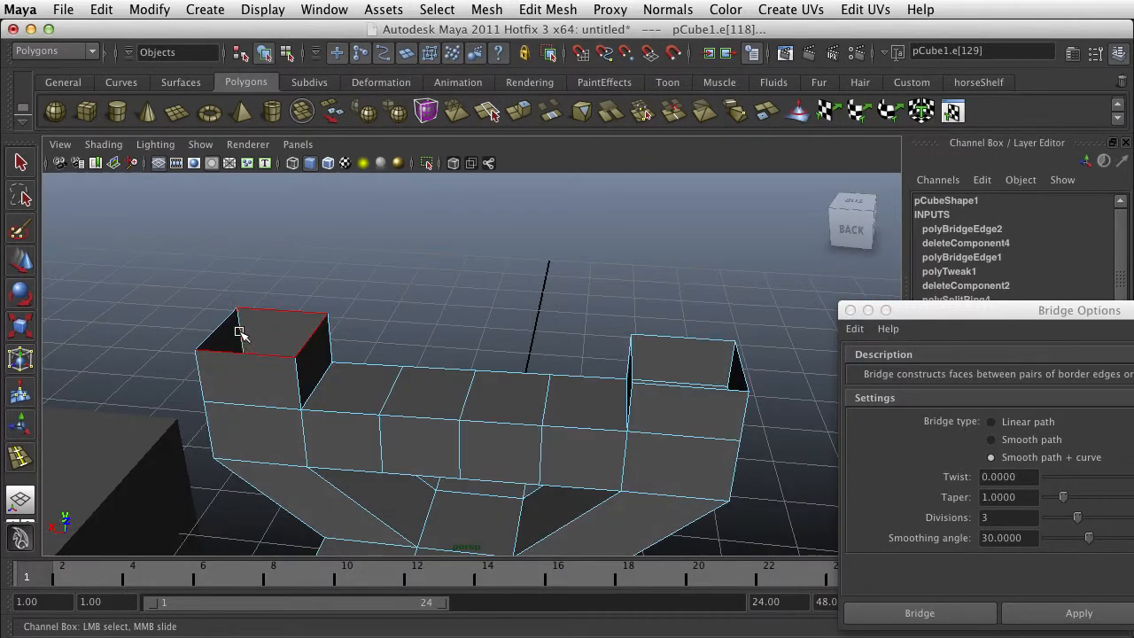
# - Add the four border edges of the right tower's open top to the selection
pyautogui.keyDown('shift'); pyautogui.click(707, 340); pyautogui.keyUp('shift')
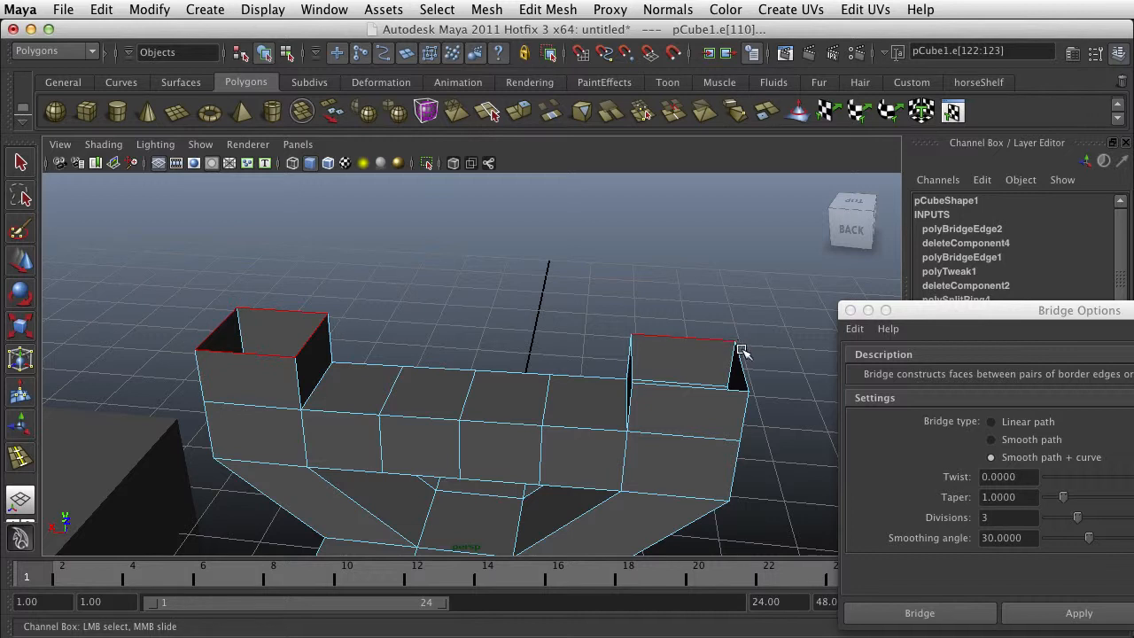
pyautogui.keyDown('shift'); pyautogui.click(743, 366); pyautogui.keyUp('shift')
pyautogui.keyDown('shift'); pyautogui.click(708, 387); pyautogui.keyUp('shift')
pyautogui.keyDown('shift'); pyautogui.click(629, 367); pyautogui.keyUp('shift')
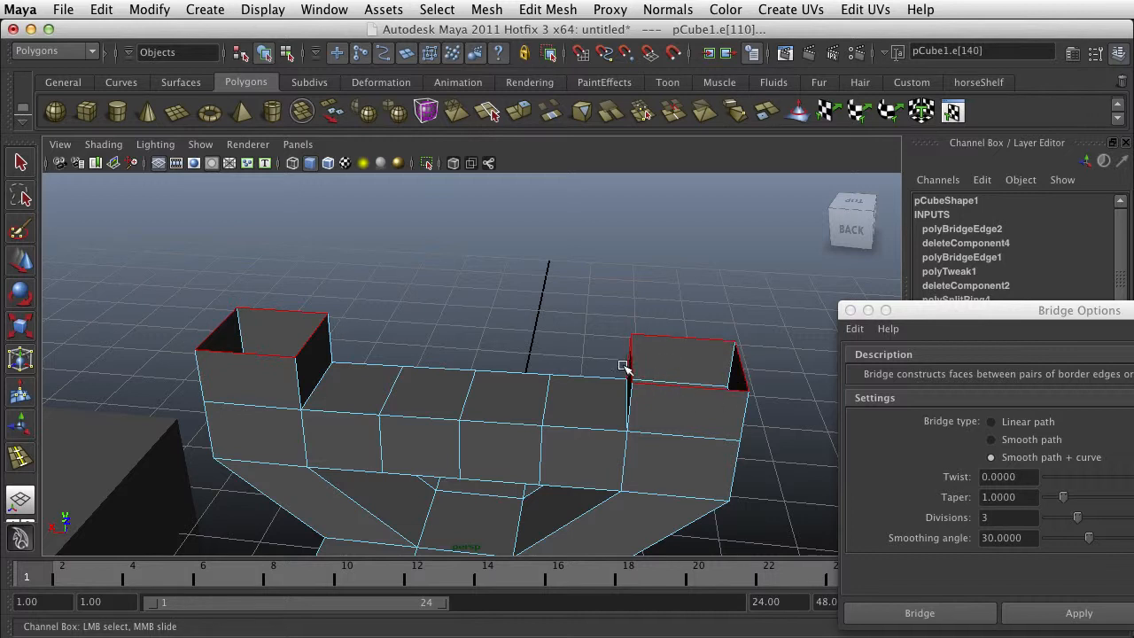
pyautogui.keyDown('alt'); pyautogui.moveTo(627, 367); pyautogui.dragTo(651, 385); pyautogui.keyUp('alt')
# - Bridge the two tower openings with Smooth path + curve and 10 divisions, keeping the options open beside the model
pyautogui.moveTo(966, 315); pyautogui.dragTo(749, 120)
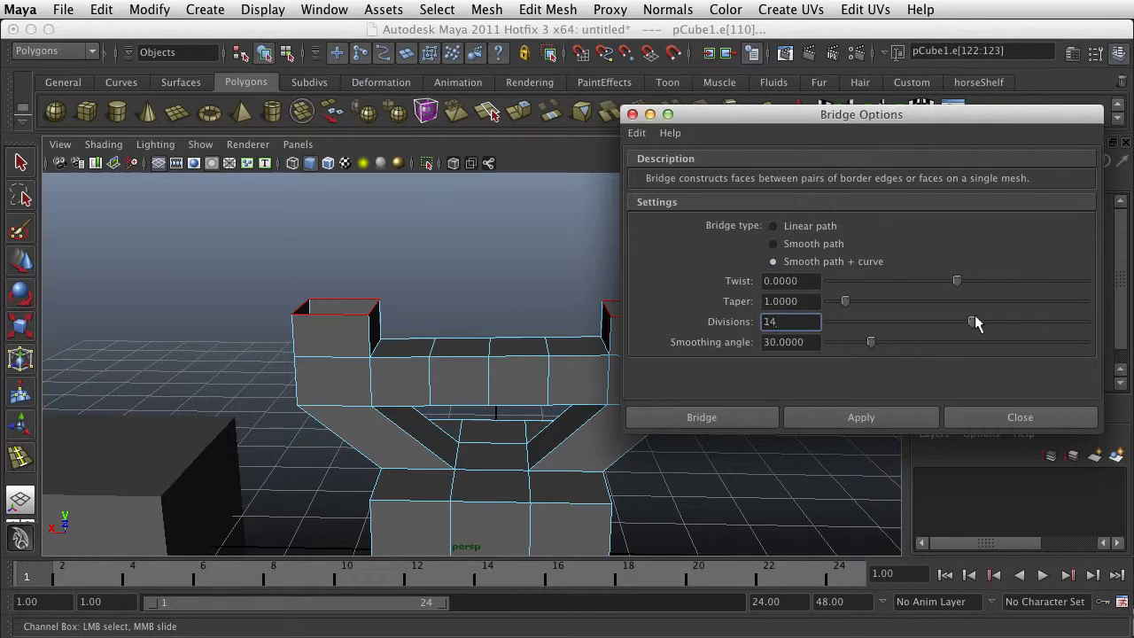
pyautogui.press('BackSpace')
pyautogui.write('0')
pyautogui.click(860, 420)
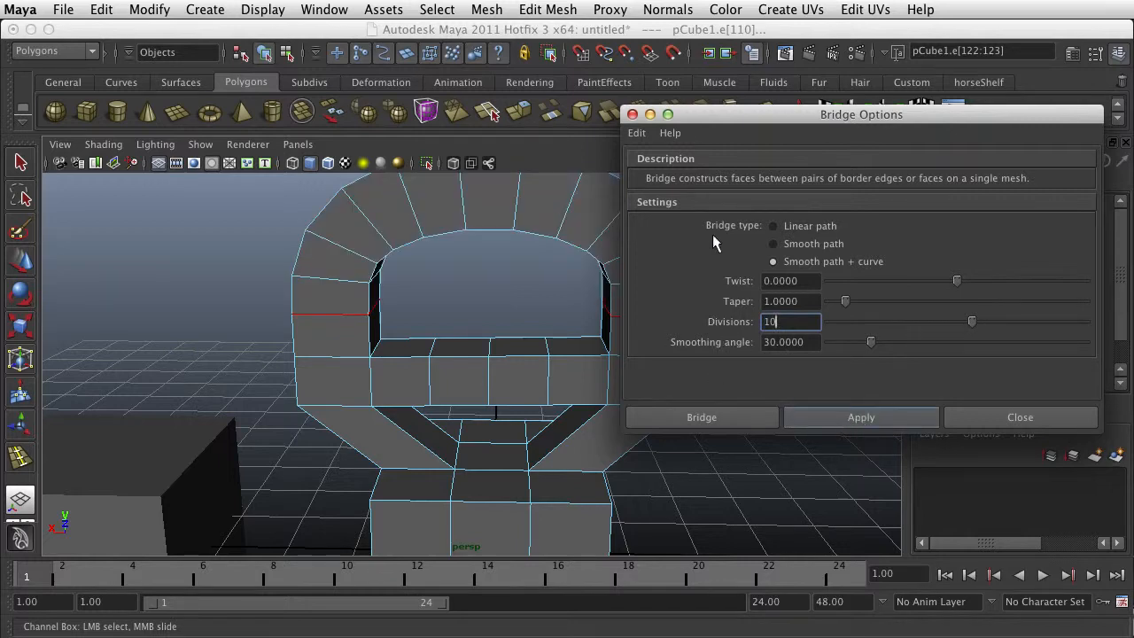
pyautogui.moveTo(726, 118); pyautogui.dragTo(790, 231)
pyautogui.keyDown('alt'); pyautogui.moveTo(514, 306); pyautogui.dragTo(577, 347); pyautogui.keyUp('alt')
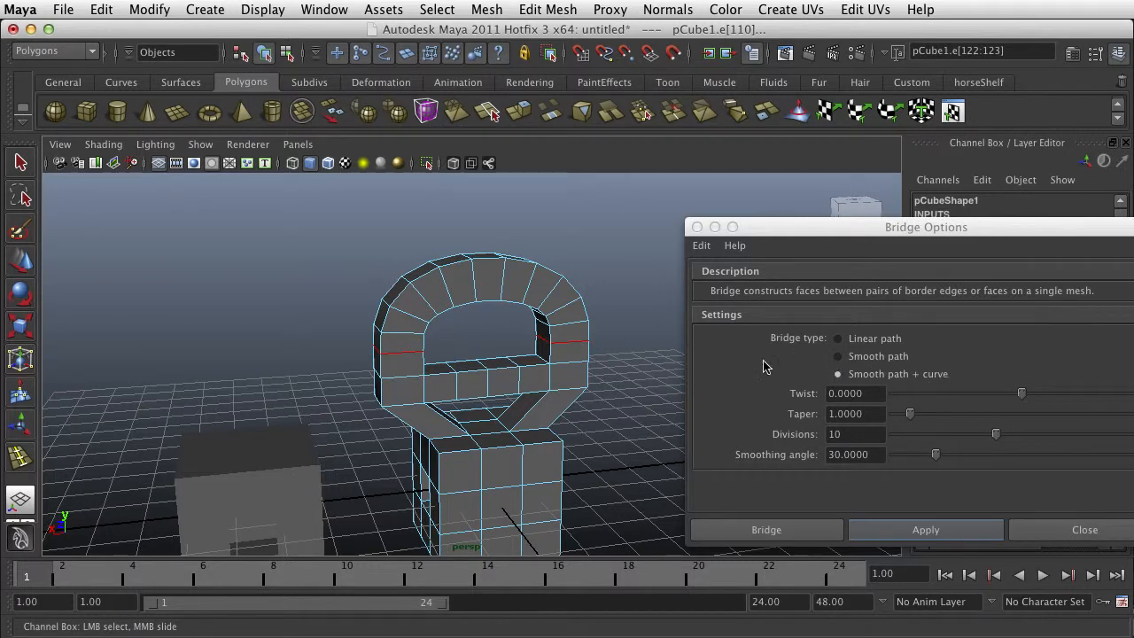
# - Display the model as wireframe and show the control vertices of the arch bridge's path curve
pyautogui.press('4')
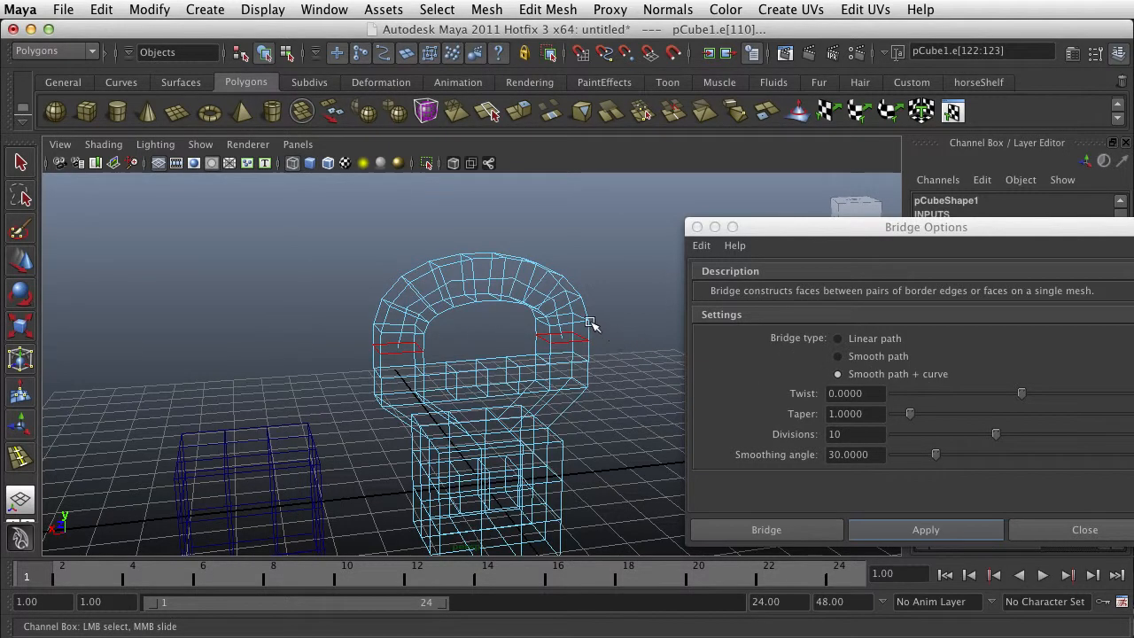
pyautogui.scroll(5, 558, 297)
pyautogui.scroll(3, 536, 261)
pyautogui.keyDown('alt'); pyautogui.moveTo(535, 259); pyautogui.dragTo(491, 334, button='middle'); pyautogui.keyUp('alt')
pyautogui.moveTo(445, 258); pyautogui.dragTo(388, 260, button='right')
pyautogui.scroll(-3, 523, 280)
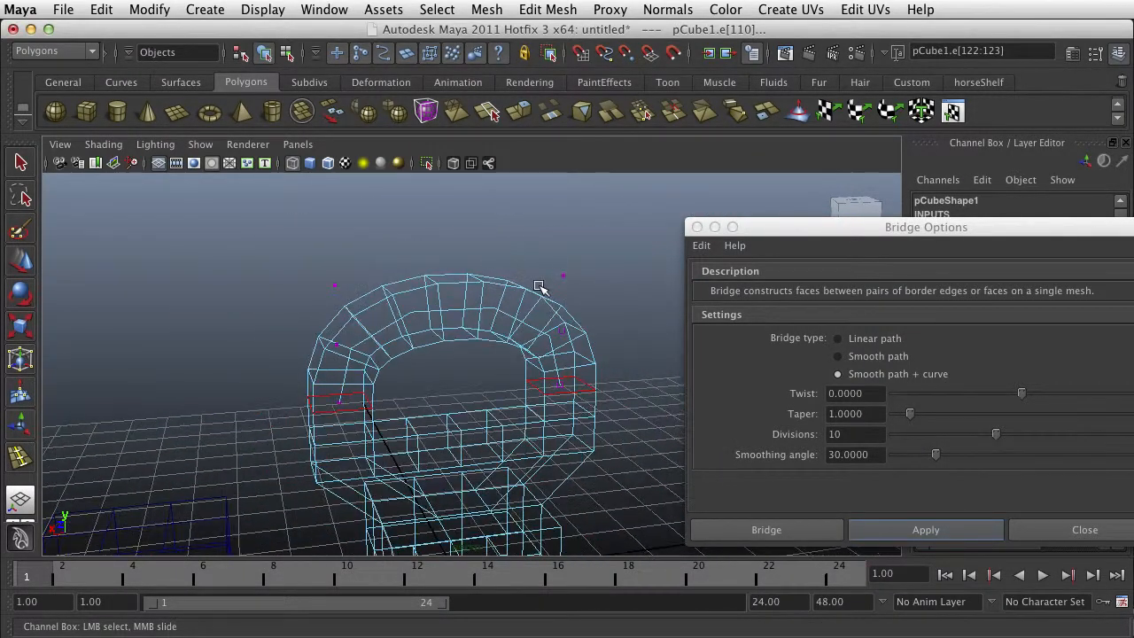
# - Select the two upper control vertices of the arch's curve and scale them closer together horizontally
pyautogui.click(558, 277)
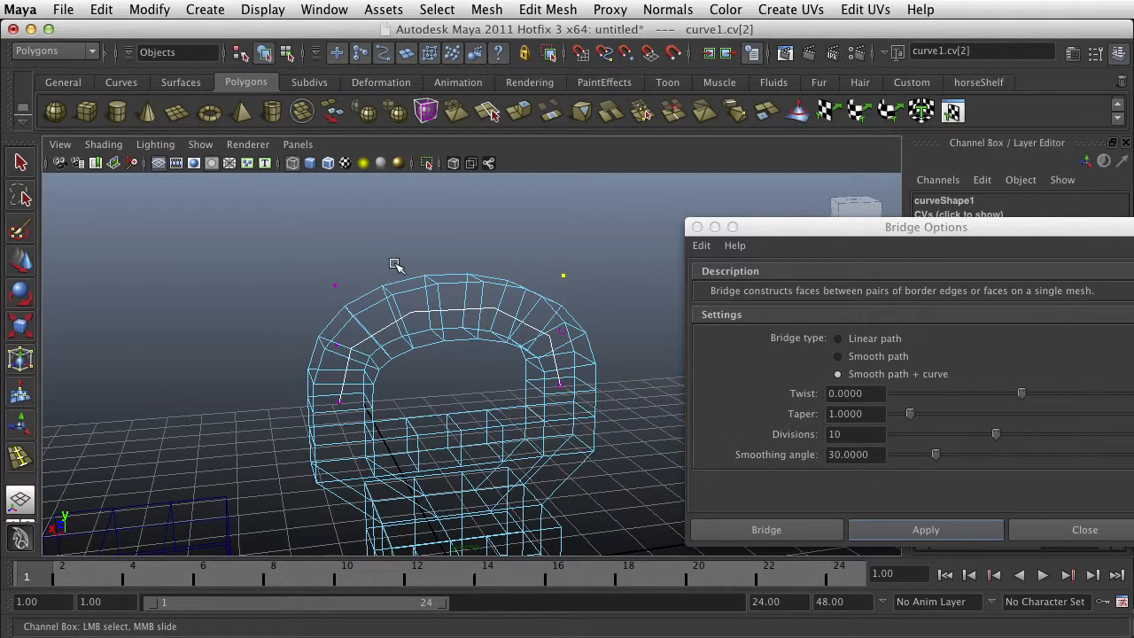
pyautogui.keyDown('shift'); pyautogui.click(333, 285); pyautogui.keyUp('shift')
pyautogui.scroll(-3, 540, 303)
pyautogui.keyDown('alt'); pyautogui.moveTo(545, 328); pyautogui.dragTo(519, 326); pyautogui.keyUp('alt')
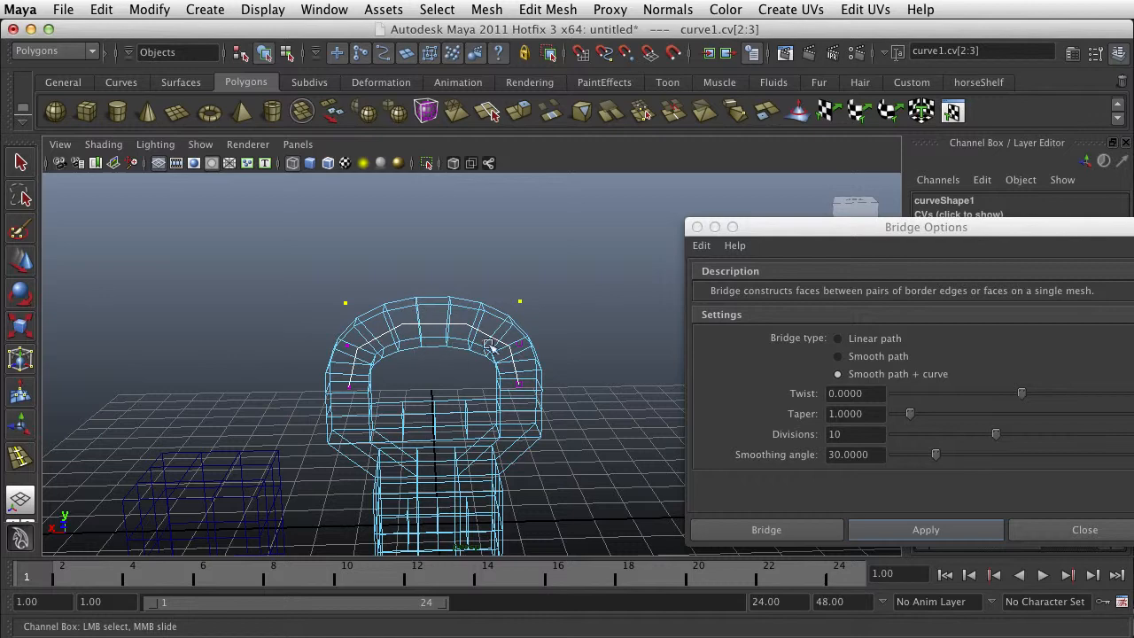
pyautogui.press('r')
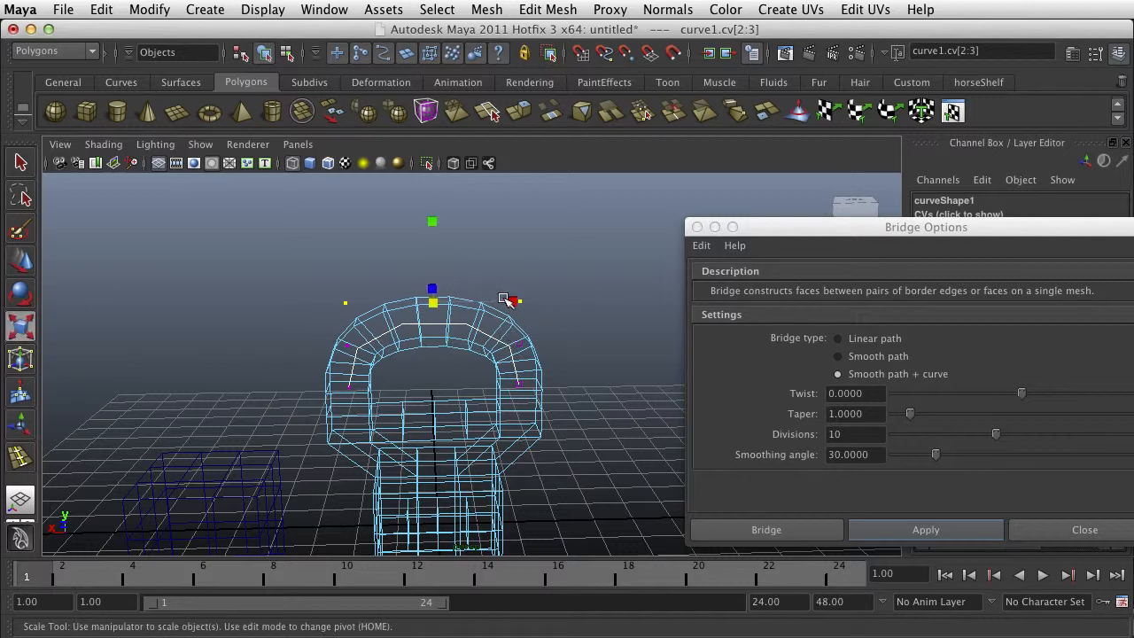
pyautogui.moveTo(516, 303); pyautogui.dragTo(470, 300)
# - Move the two upper control vertices up to heighten the arch, fine-tuning their height in shaded display
pyautogui.press('w')
pyautogui.moveTo(434, 249); pyautogui.dragTo(449, 163)
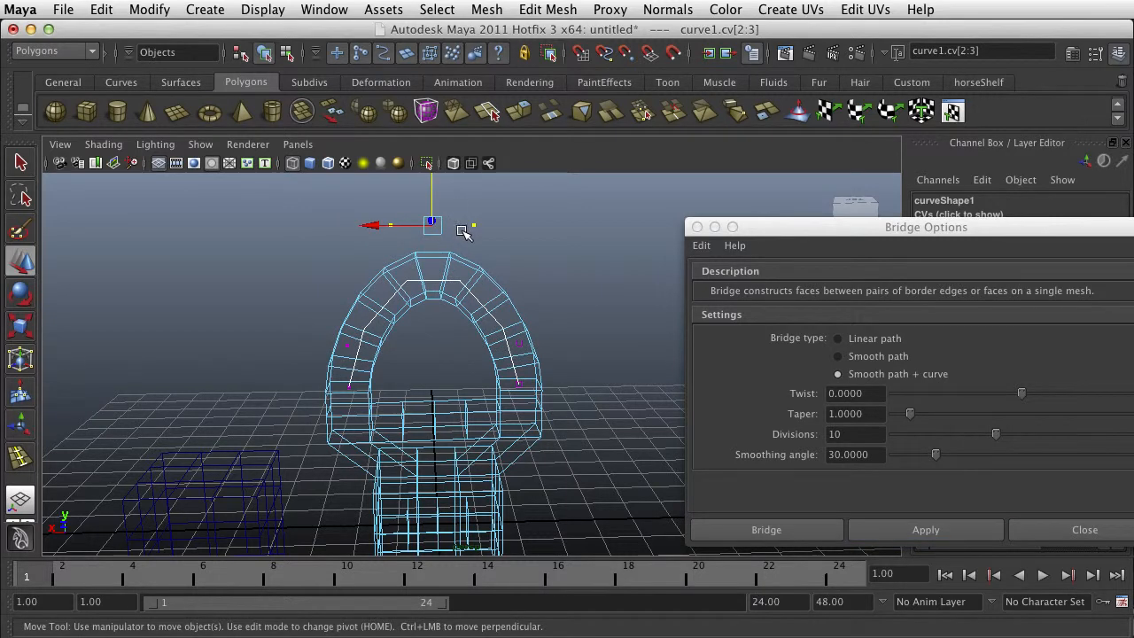
pyautogui.press('5')
pyautogui.moveTo(431, 193); pyautogui.dragTo(434, 240)
# - Scale the two upper control vertices slightly farther apart to widen the arch, and view the whole bridged mesh
pyautogui.press('r')
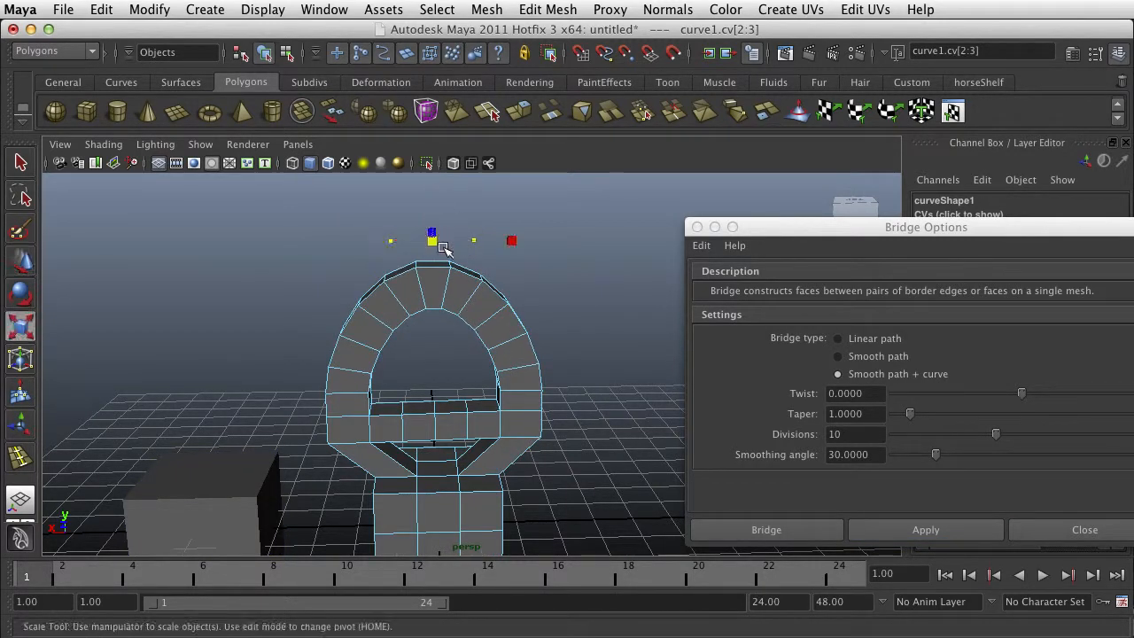
pyautogui.moveTo(512, 241); pyautogui.dragTo(551, 245)
pyautogui.scroll(-5, 508, 300)
pyautogui.moveTo(403, 364)
pyautogui.keyDown('alt'); pyautogui.mouseDown()
pyautogui.moveTo(688, 352)
pyautogui.moveTo(531, 372)
pyautogui.moveTo(383, 359)
pyautogui.mouseUp(); pyautogui.keyUp('alt')
pyautogui.scroll(3, 446, 351)
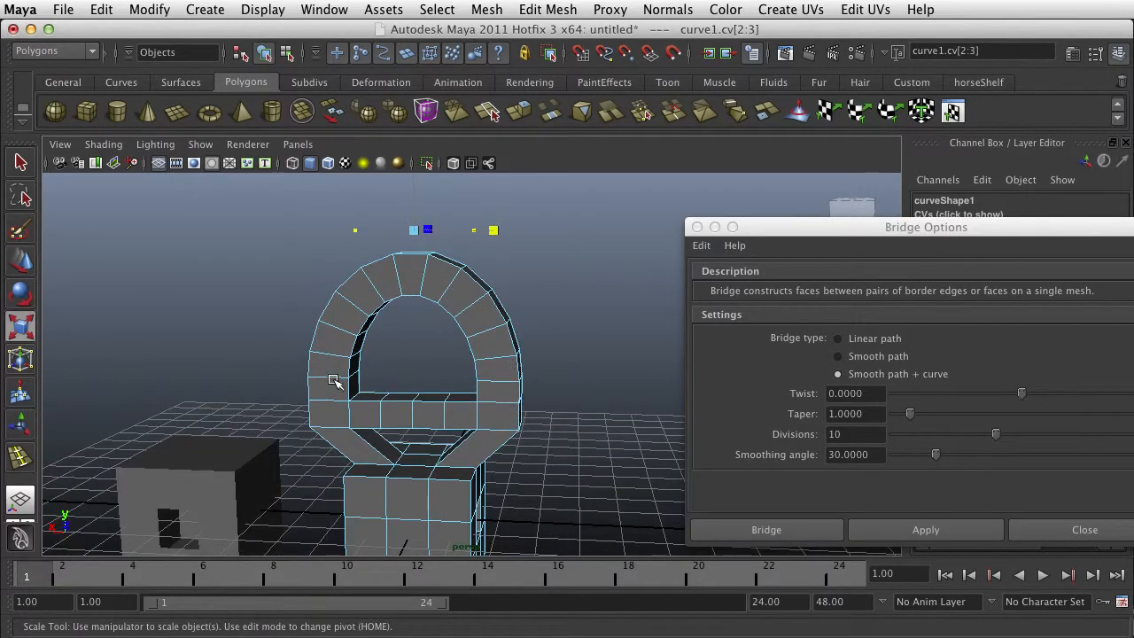
pyautogui.keyDown('alt'); pyautogui.moveTo(499, 393); pyautogui.dragTo(501, 359); pyautogui.keyUp('alt')
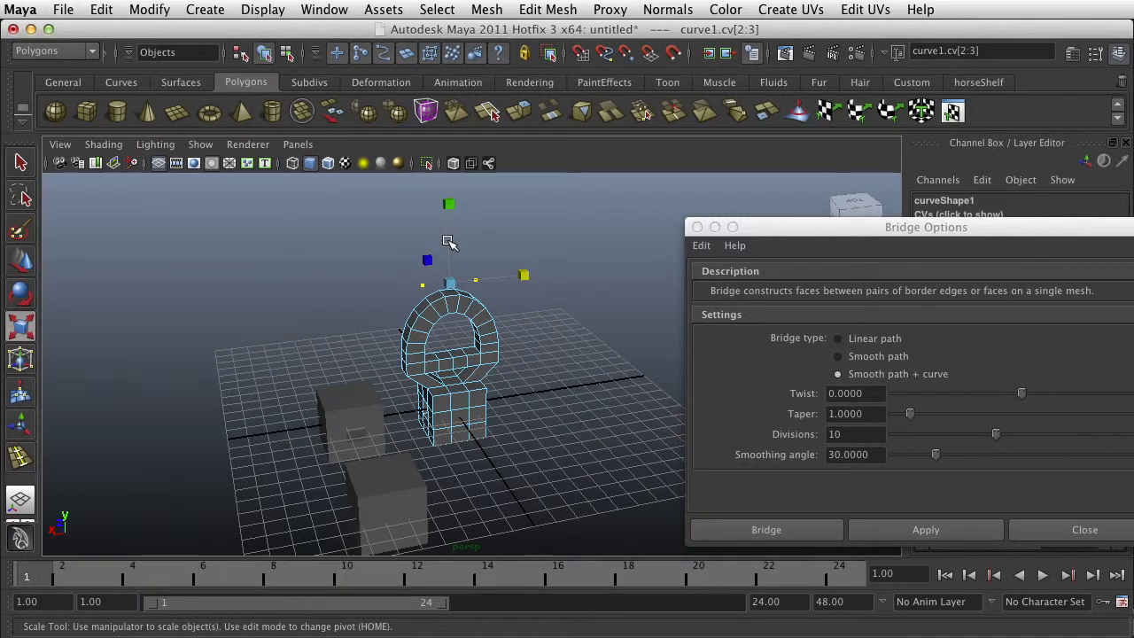
# - Raise the two upper control vertices to make the arch taller, and bring the Bridge options fully into view
pyautogui.press('w')
pyautogui.moveTo(447, 224)
pyautogui.mouseDown()
pyautogui.moveTo(448, 274)
pyautogui.moveTo(448, 236)
pyautogui.mouseUp()
pyautogui.moveTo(807, 232); pyautogui.dragTo(722, 196)
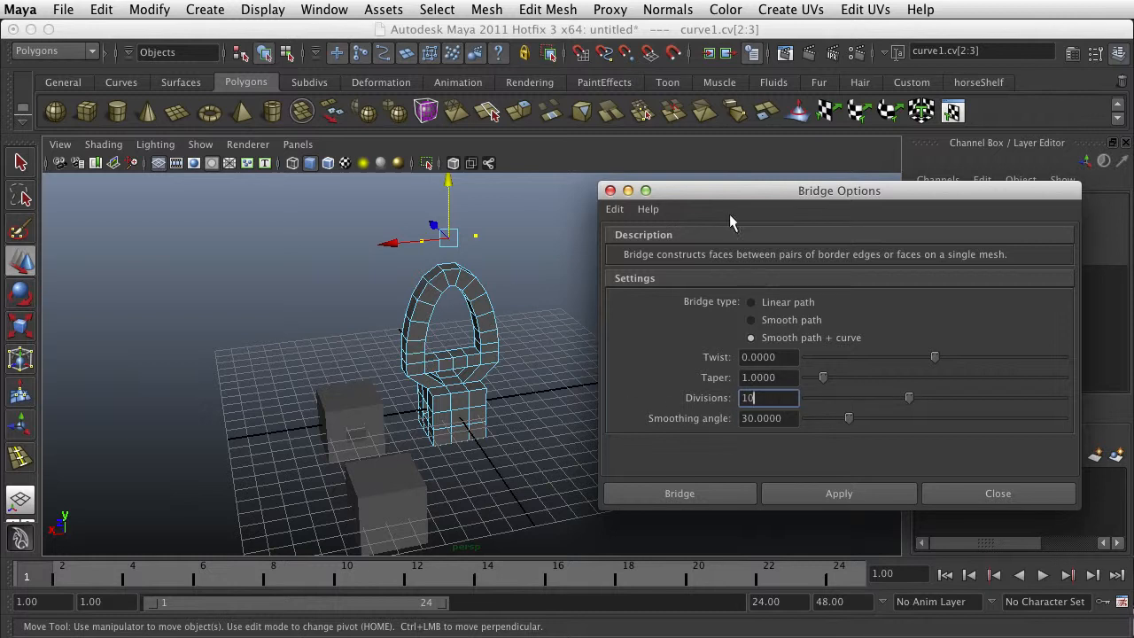
pyautogui.moveTo(745, 194); pyautogui.dragTo(706, 159)
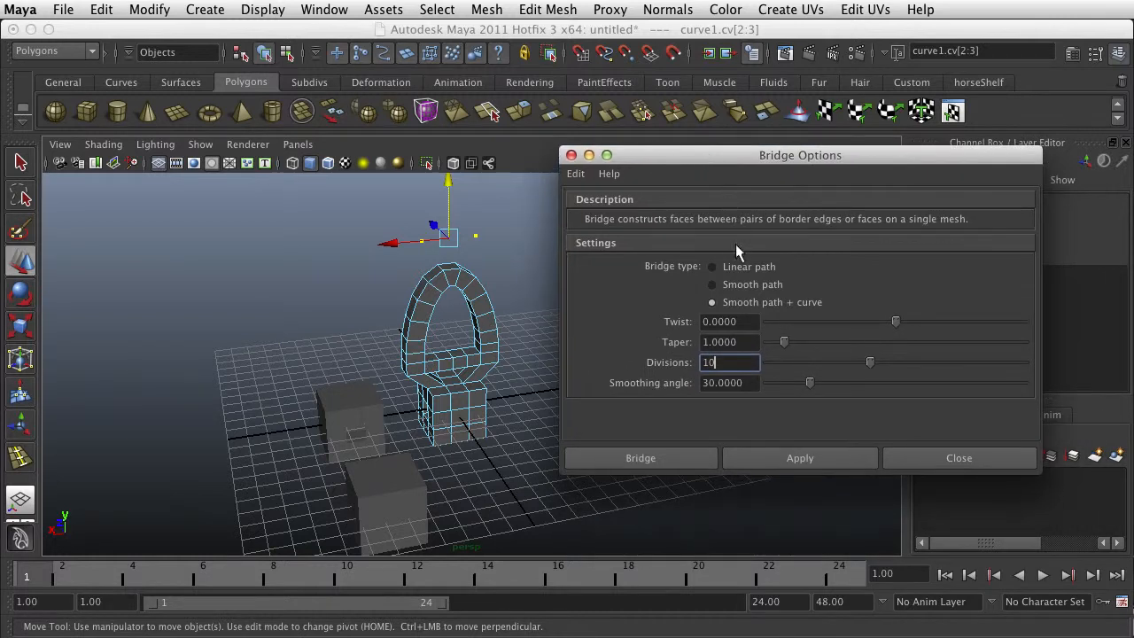